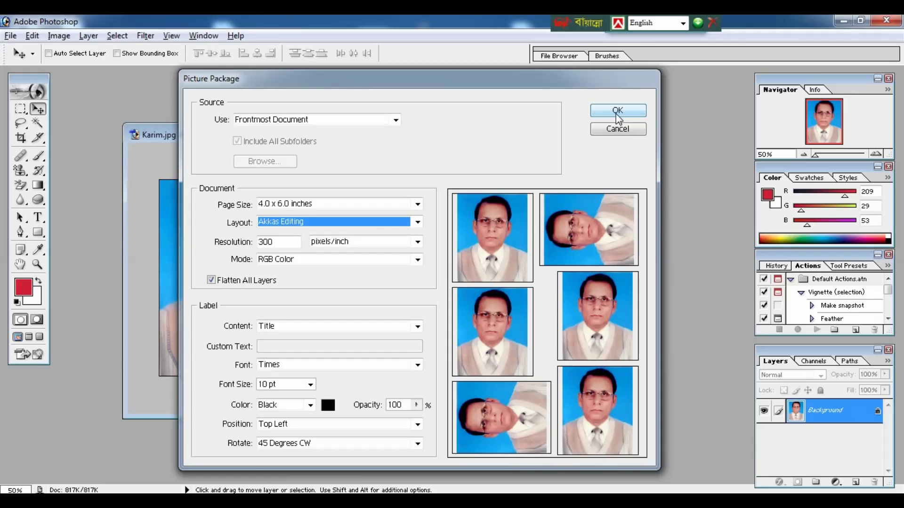
Build the 4.0 x 6.0 inch Akkas Editing picture package and move its window aside
{"action": "left_click", "coordinate": [616, 112]}
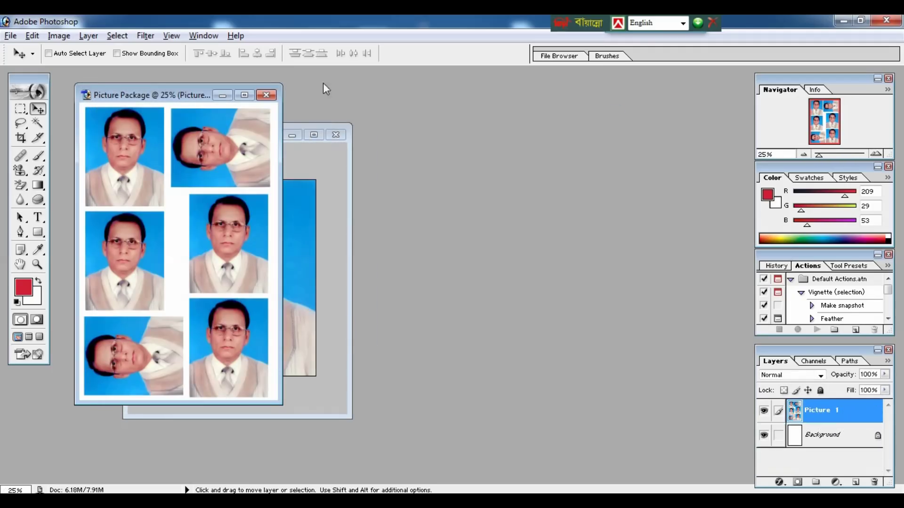
{"action": "left_click_drag", "start_coordinate": [194, 97], "coordinate": [408, 145]}
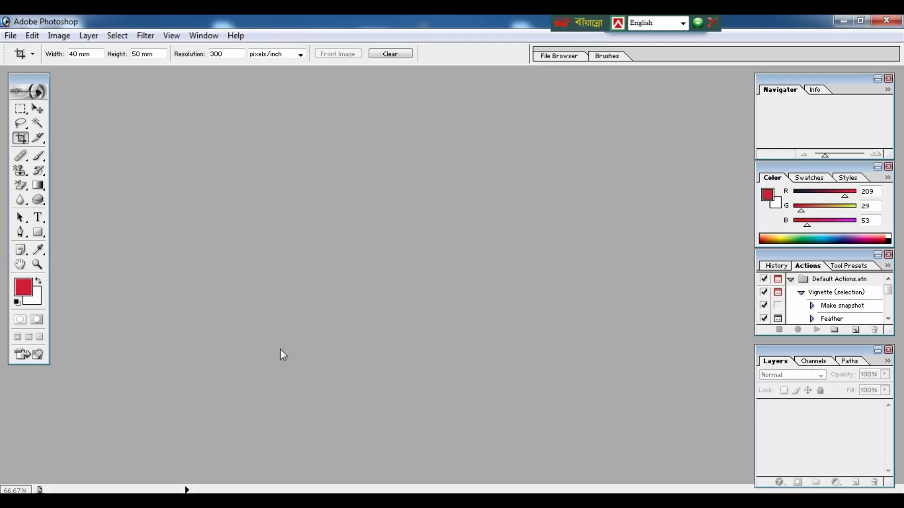
Open Karim.jpg at actual pixels and show it in Full Screen Mode with Menu Bar
{"action": "double_click", "coordinate": [259, 270]}
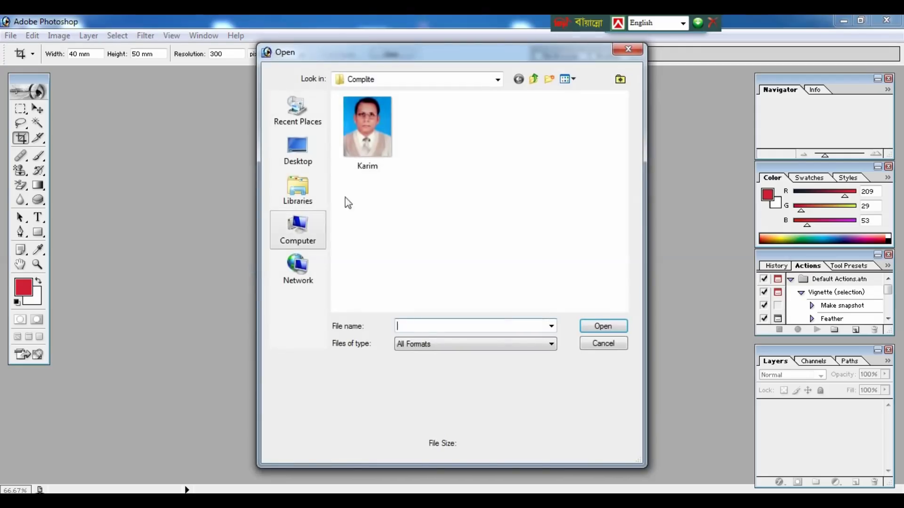
{"action": "double_click", "coordinate": [369, 135]}
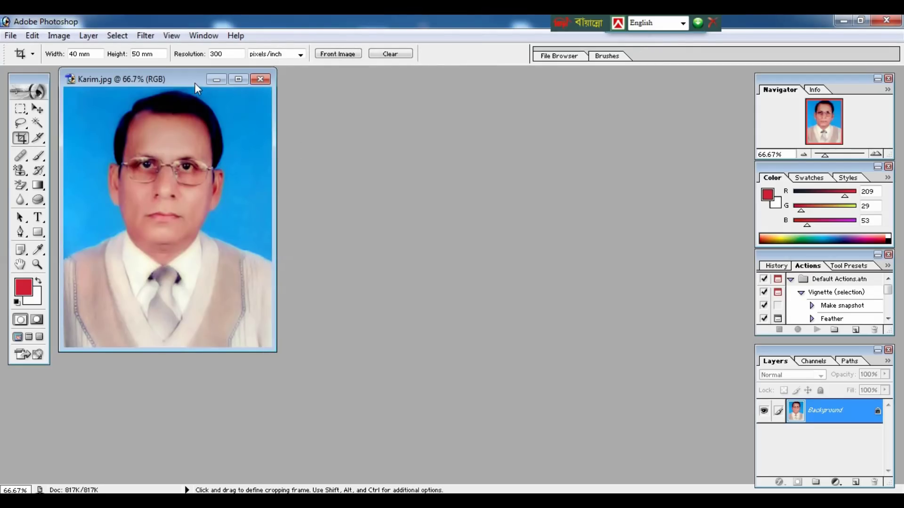
{"action": "key", "text": "ctrl+alt+0"}
{"action": "left_click_drag", "start_coordinate": [195, 83], "coordinate": [345, 149]}
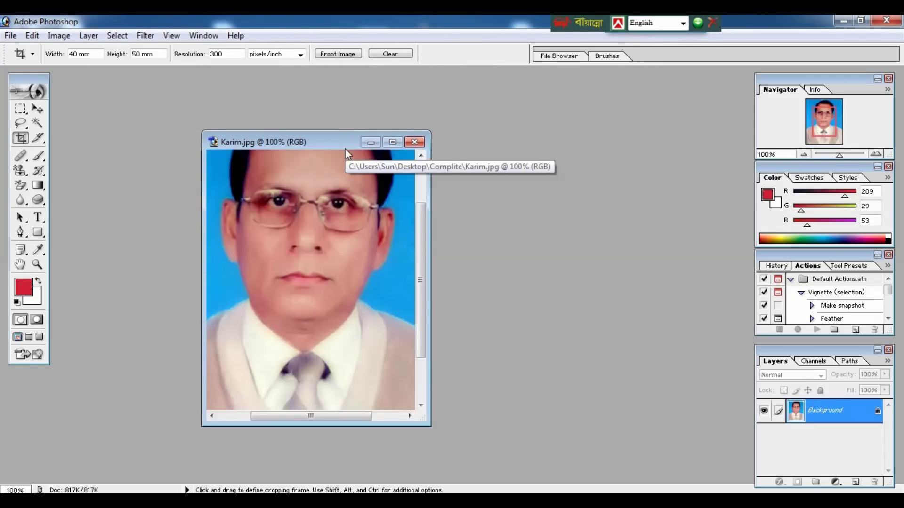
{"action": "key", "text": "f"}
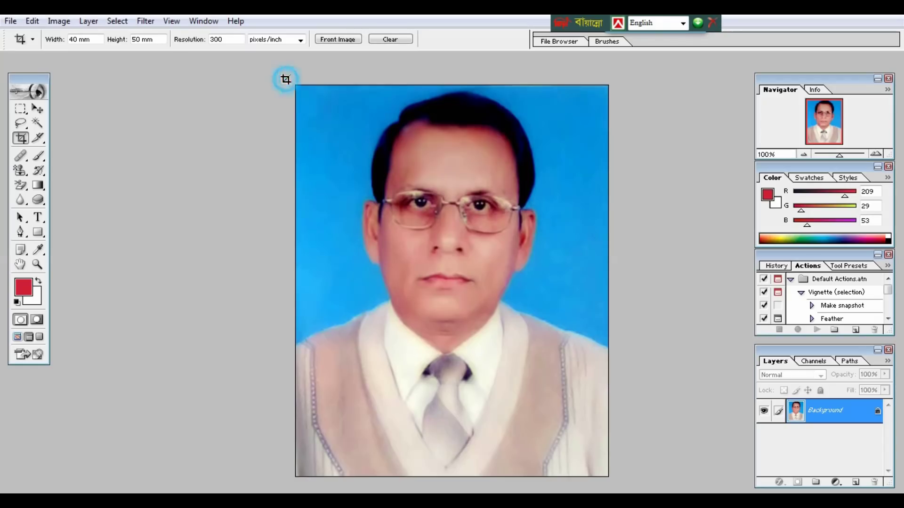
Zoom the portrait out to half size and return to Standard Screen Mode
{"action": "left_click", "coordinate": [636, 471]}
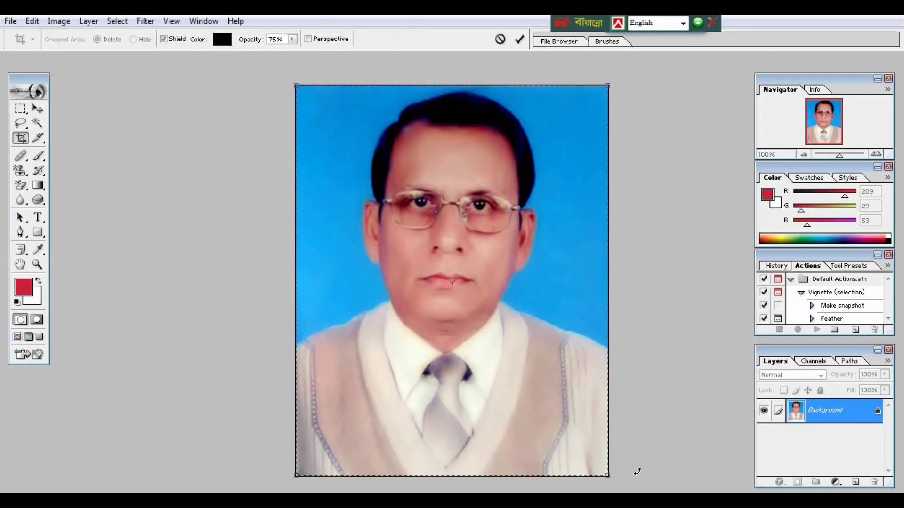
{"action": "key", "text": "ctrl+minus"}
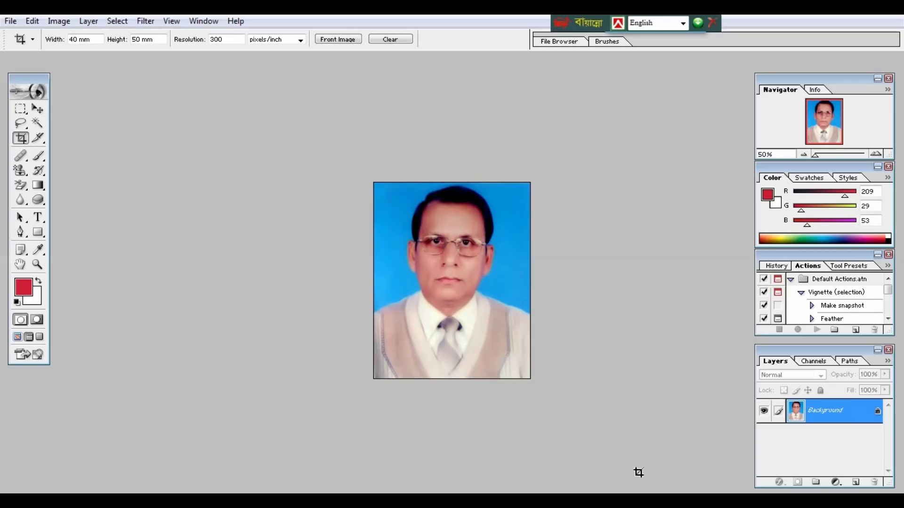
{"action": "key", "text": "f"}
{"action": "key", "text": "f"}
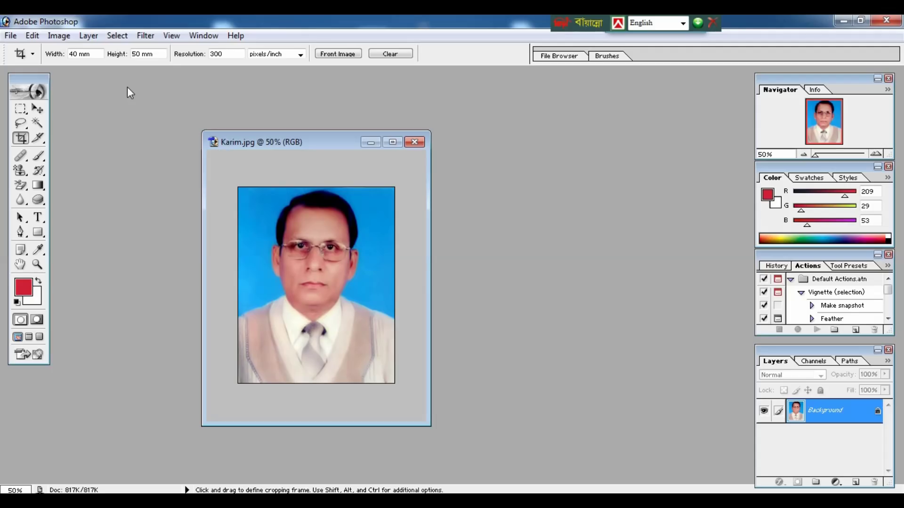
Create a new document 4 inches wide by 6 inches high at 300 pixels/inch
{"action": "key", "text": "ctrl+n"}
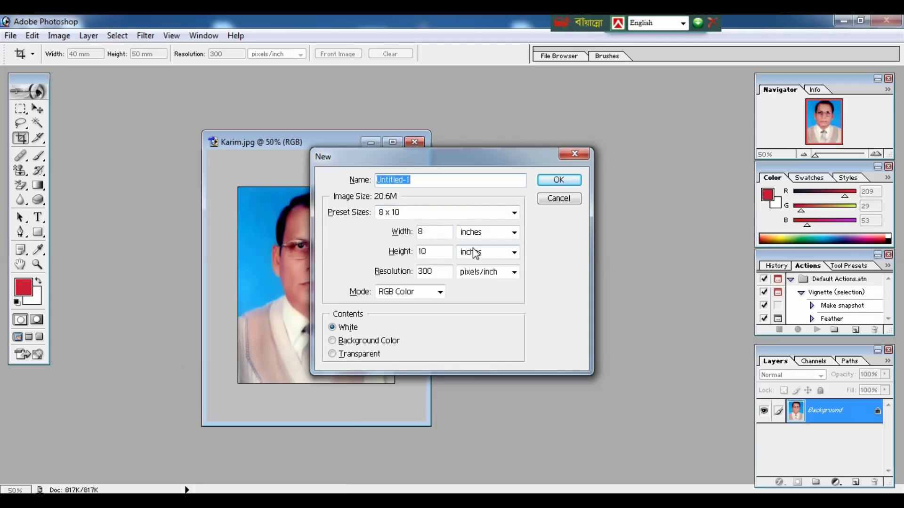
{"action": "double_click", "coordinate": [430, 233]}
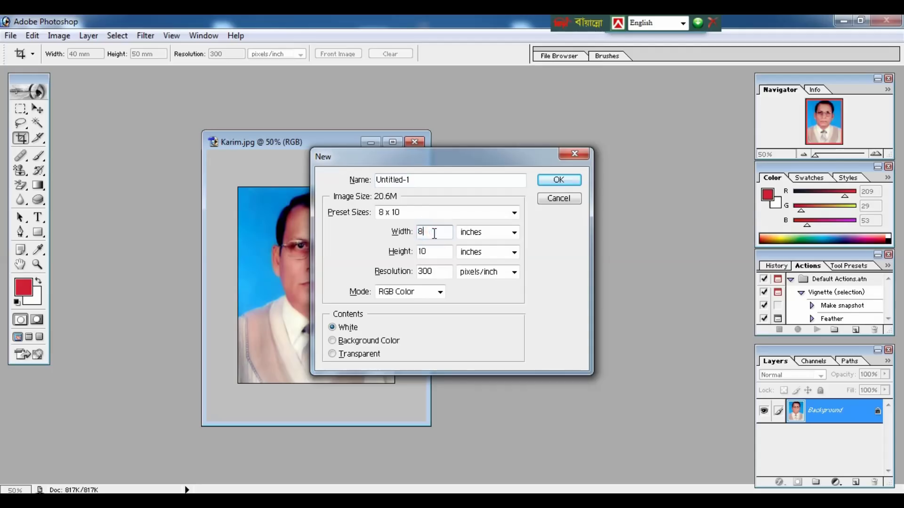
{"action": "type", "text": "4"}
{"action": "double_click", "coordinate": [432, 252]}
{"action": "type", "text": "6"}
{"action": "left_click", "coordinate": [549, 180]}
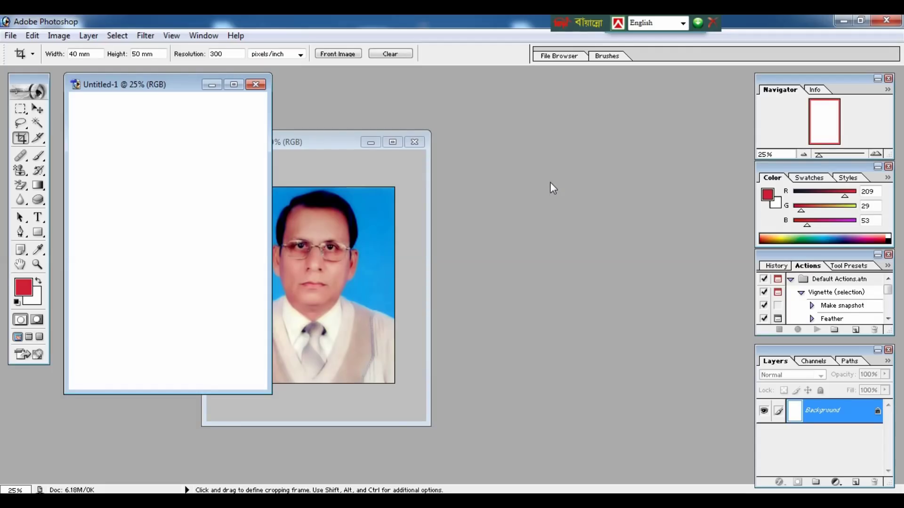
Drag the portrait into the top left of Untitled-1 with the Move tool
{"action": "left_click", "coordinate": [354, 140]}
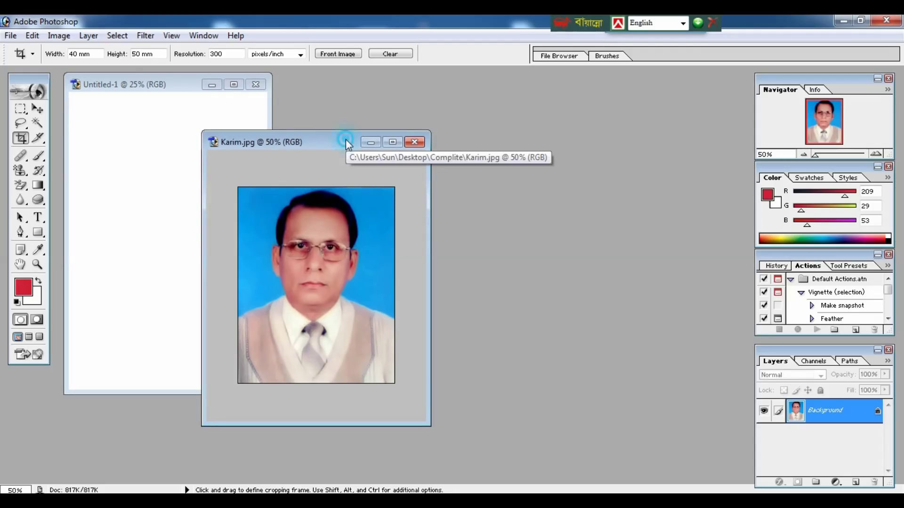
{"action": "left_click_drag", "start_coordinate": [345, 140], "coordinate": [424, 147]}
{"action": "key", "text": "v"}
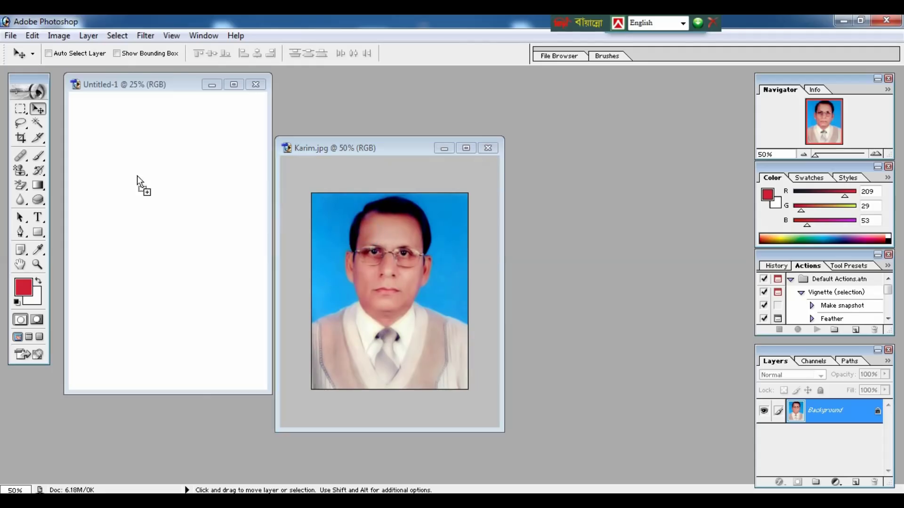
{"action": "mouse_move", "coordinate": [365, 233]}
{"action": "left_mouse_down"}
{"action": "mouse_move", "coordinate": [137, 177]}
{"action": "mouse_move", "coordinate": [103, 121]}
{"action": "left_mouse_up"}
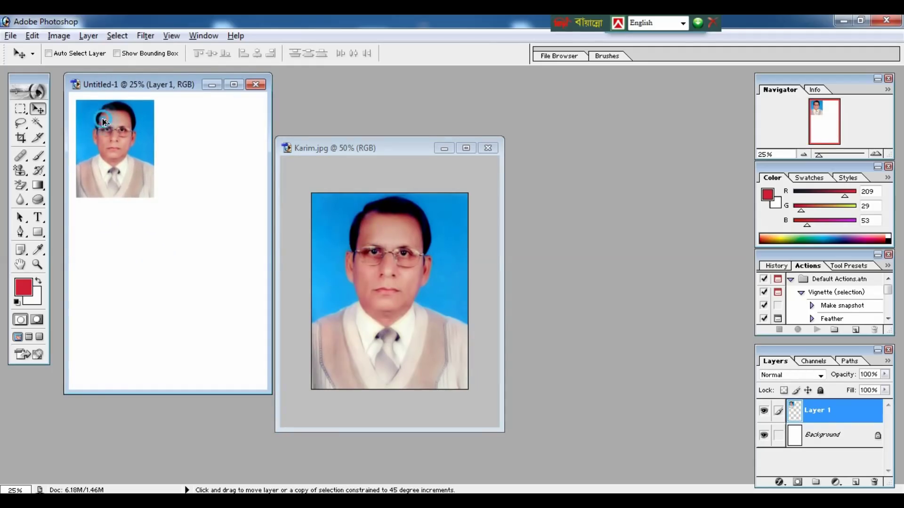
Alt-drag two duplicates, one below the first and one at the page's top right
{"action": "left_click_drag", "start_coordinate": [103, 119], "coordinate": [101, 225]}
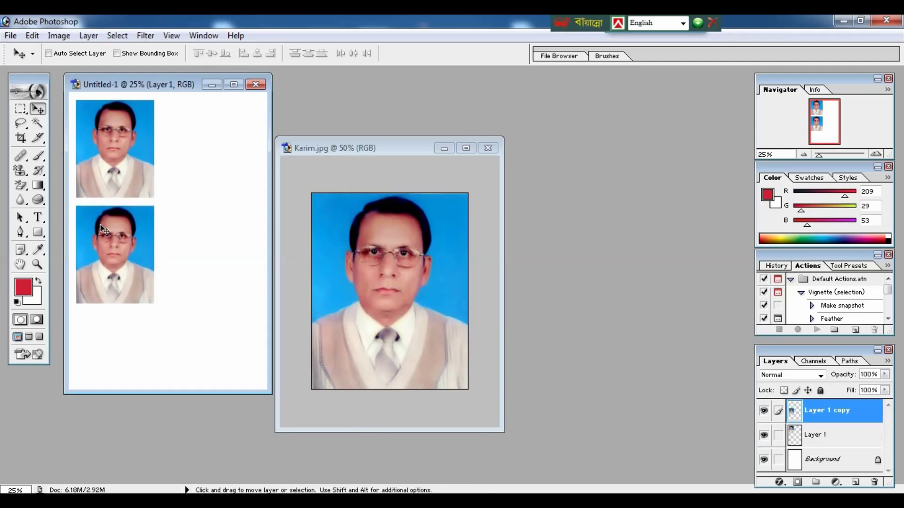
{"action": "left_click_drag", "start_coordinate": [101, 228], "coordinate": [195, 147]}
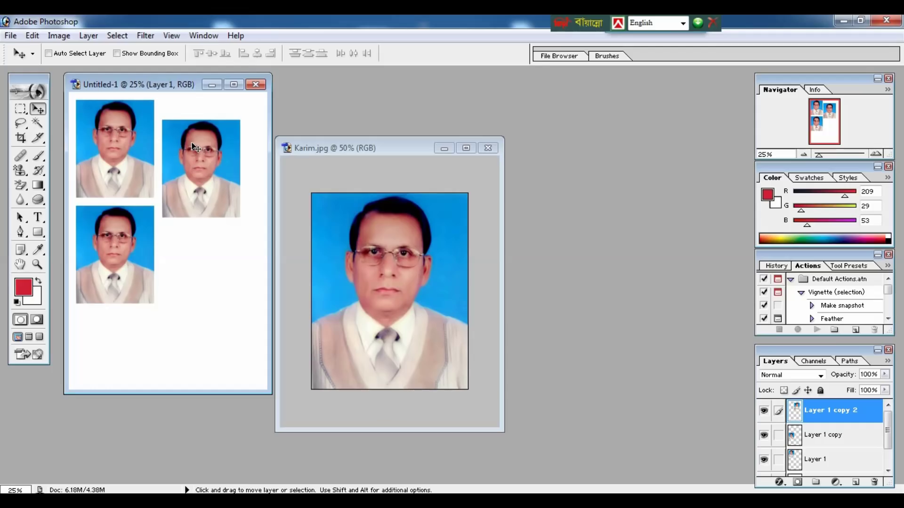
{"action": "key", "text": "shift"}
{"action": "key", "text": "alt"}
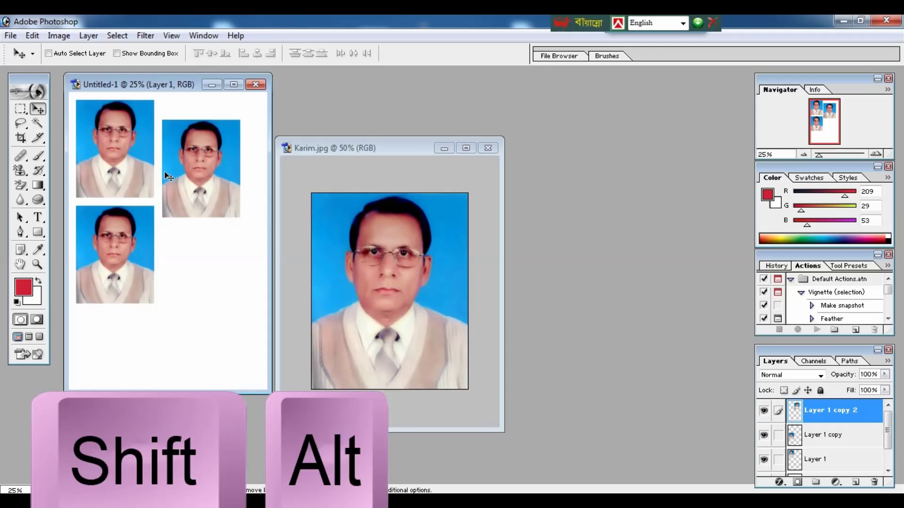
{"action": "left_click_drag", "start_coordinate": [165, 172], "coordinate": [161, 181]}
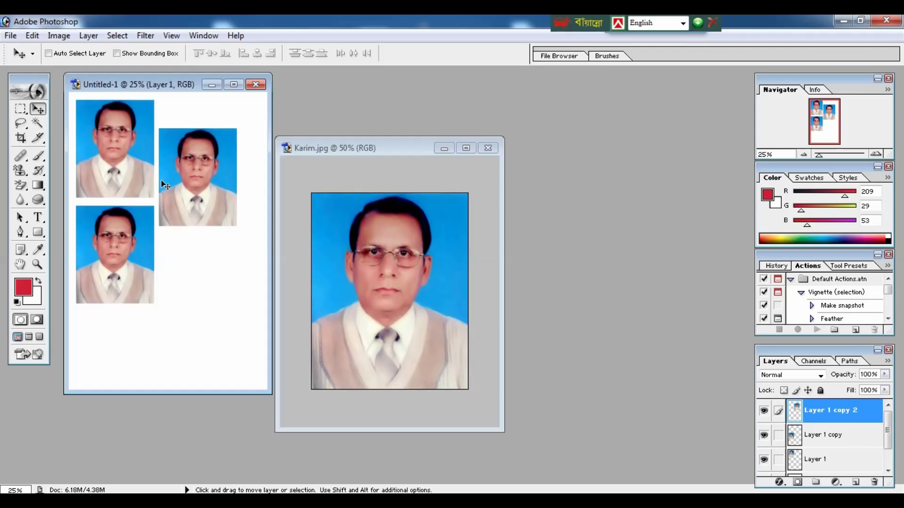
Rotate the right-hand copy 90° clockwise and position it at the page's top right
{"action": "key", "text": "ctrl"}
{"action": "key", "text": "ctrl+t"}
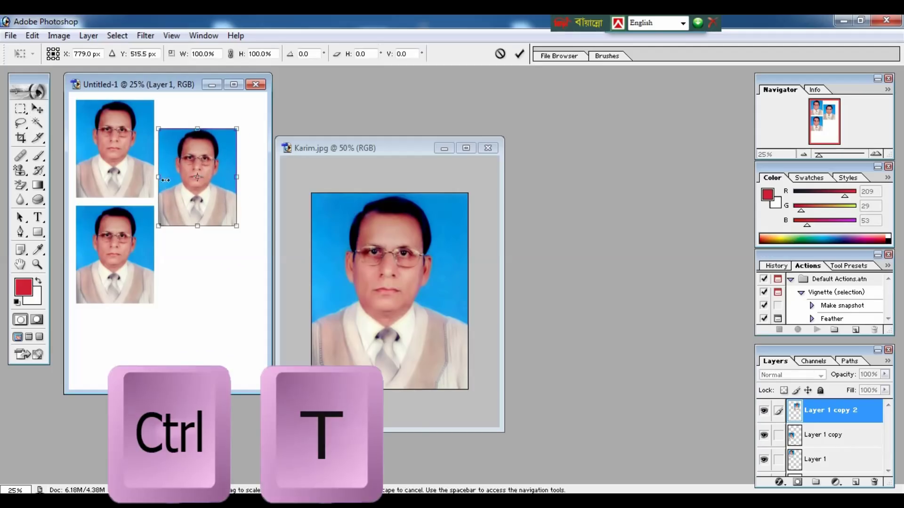
{"action": "right_click", "coordinate": [187, 180]}
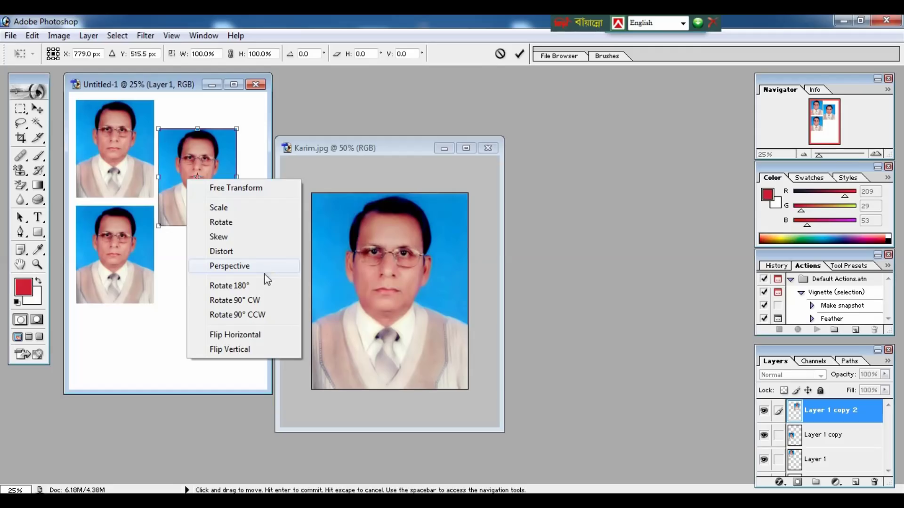
{"action": "left_click", "coordinate": [240, 304]}
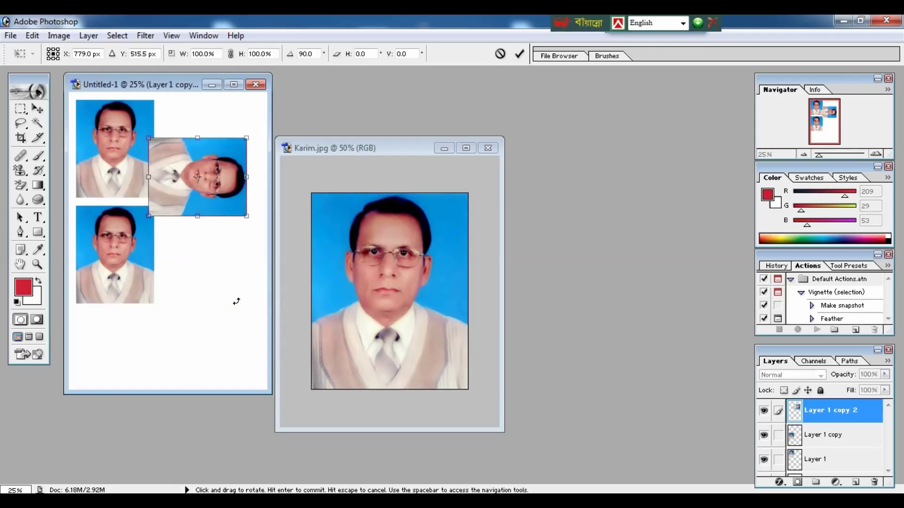
{"action": "key", "text": "Return"}
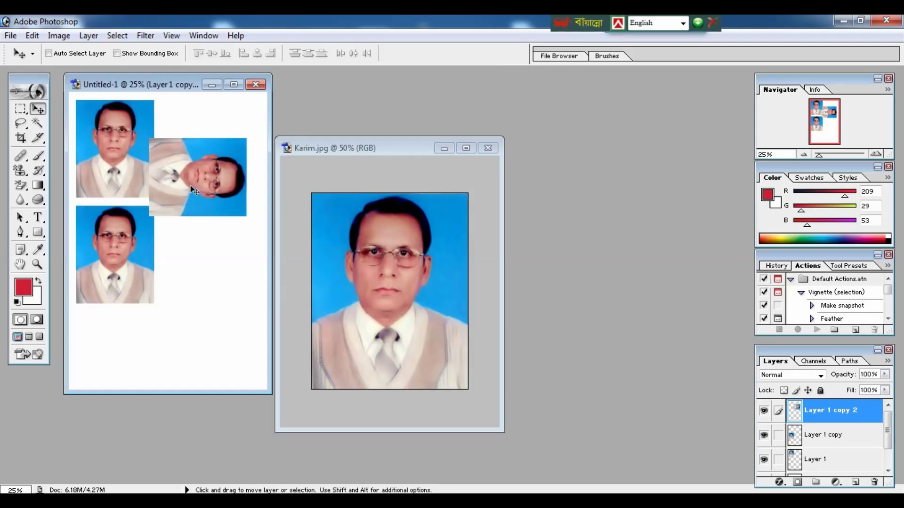
{"action": "mouse_move", "coordinate": [193, 189]}
{"action": "left_mouse_down"}
{"action": "mouse_move", "coordinate": [202, 150]}
{"action": "mouse_move", "coordinate": [193, 233]}
{"action": "left_mouse_up"}
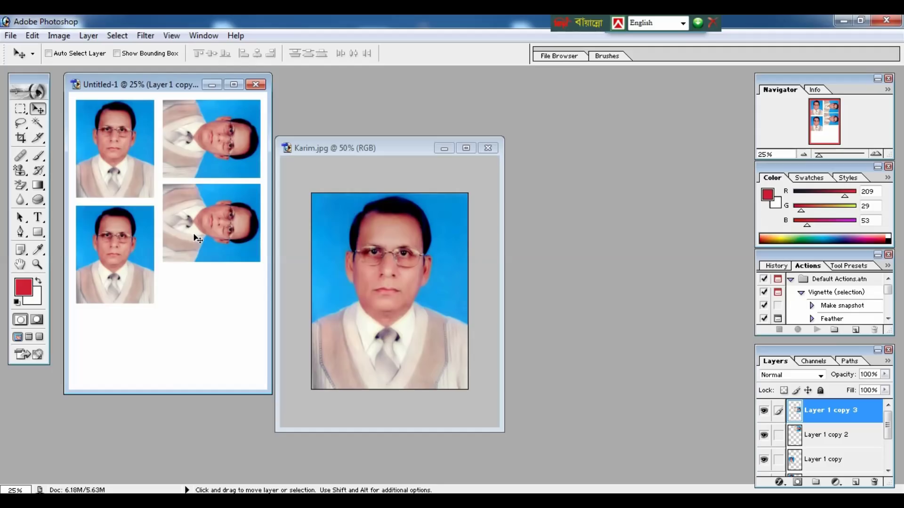
Alt-drag a rotated copy into the bottom-left slot and nudge it into place
{"action": "mouse_move", "coordinate": [198, 239]}
{"action": "left_mouse_down"}
{"action": "mouse_move", "coordinate": [144, 354]}
{"action": "mouse_move", "coordinate": [124, 364]}
{"action": "left_mouse_up"}
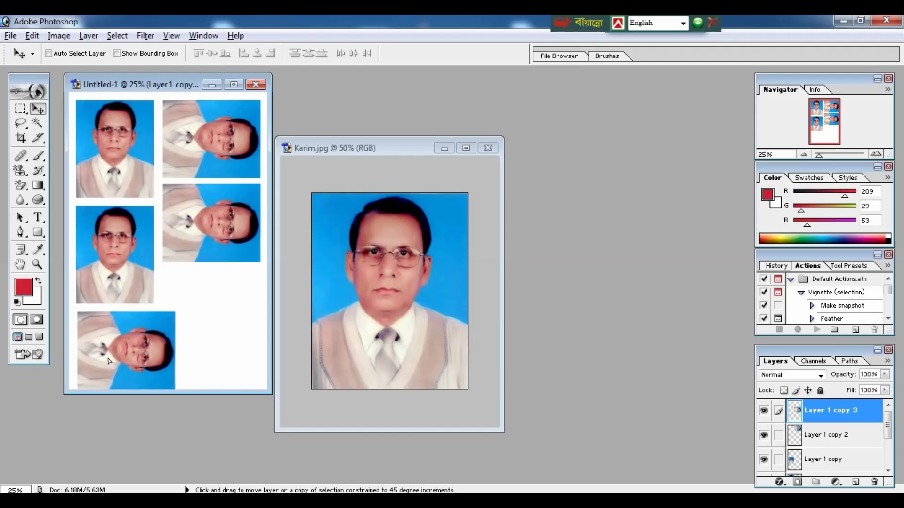
{"action": "left_click_drag", "start_coordinate": [109, 360], "coordinate": [107, 359]}
{"action": "key", "text": "Down"}
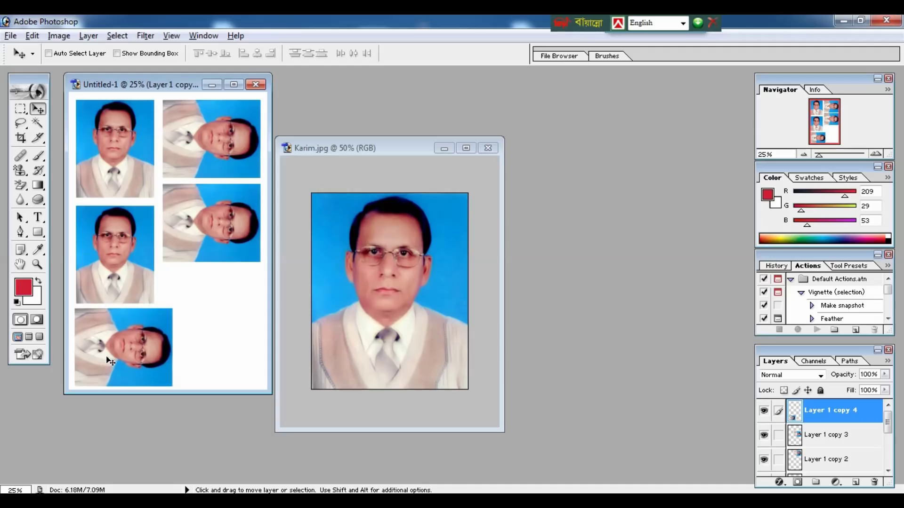
Duplicate the middle-left upright portrait into the bottom-right slot, then close Untitled-1 without saving
{"action": "right_click", "coordinate": [108, 246]}
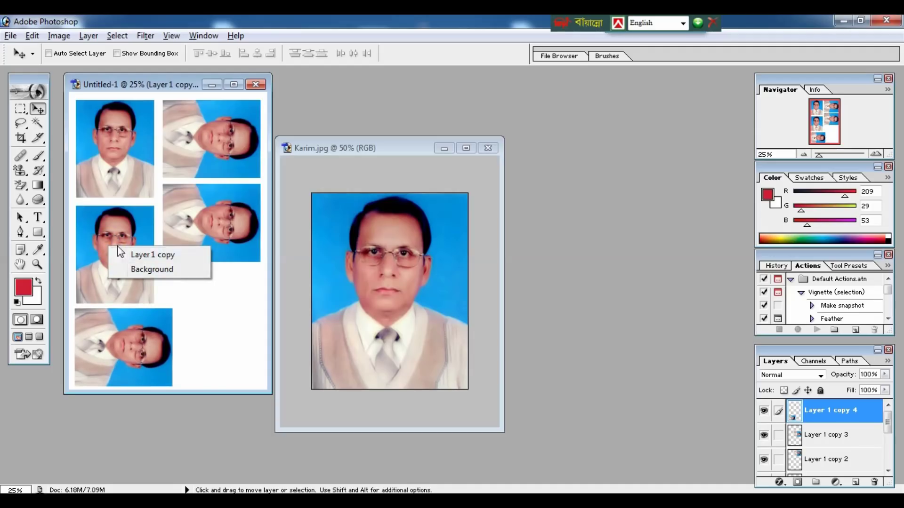
{"action": "left_click", "coordinate": [144, 256]}
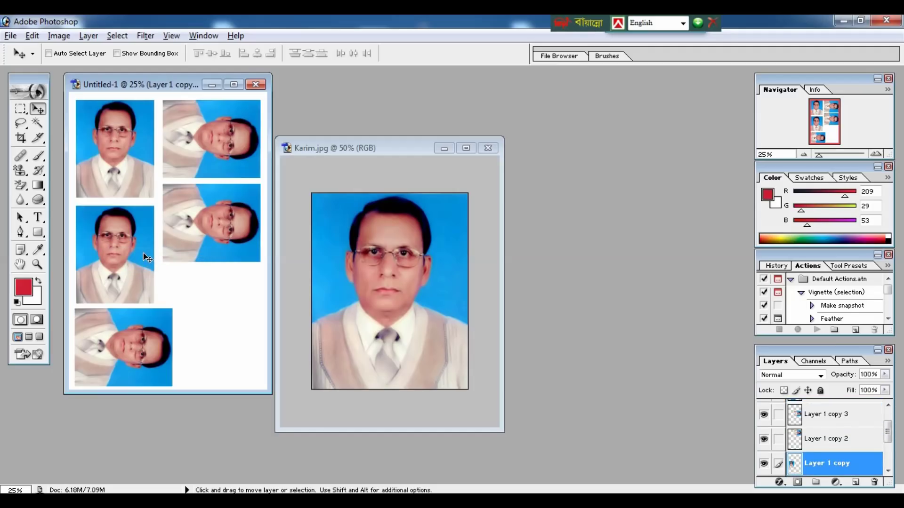
{"action": "left_click_drag", "start_coordinate": [144, 255], "coordinate": [249, 329]}
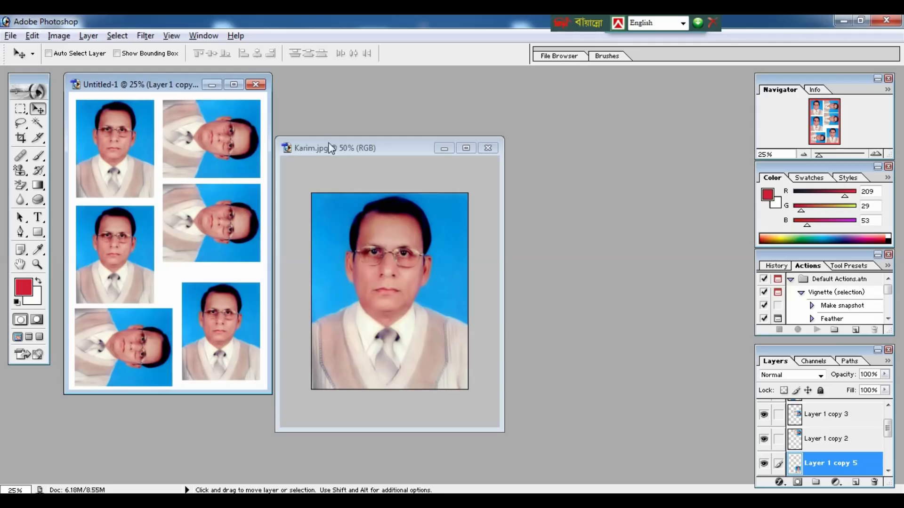
{"action": "left_click", "coordinate": [257, 90]}
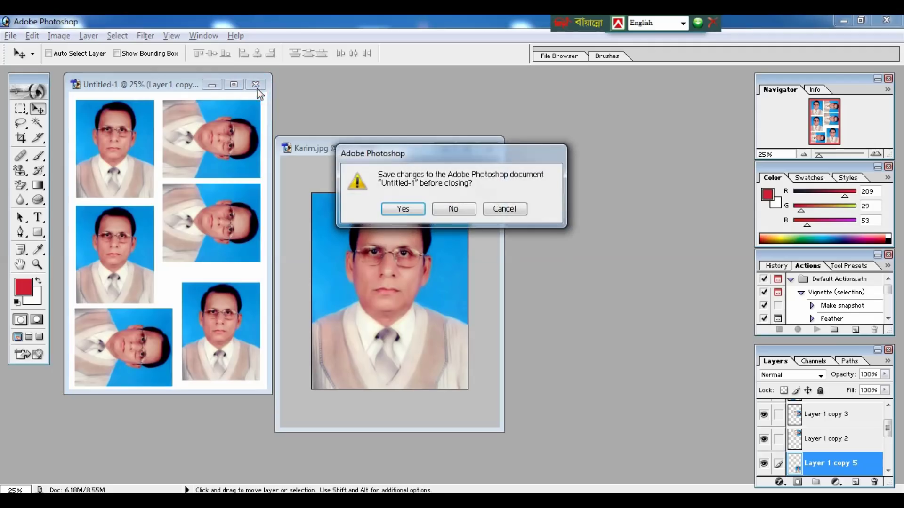
{"action": "left_click", "coordinate": [454, 209]}
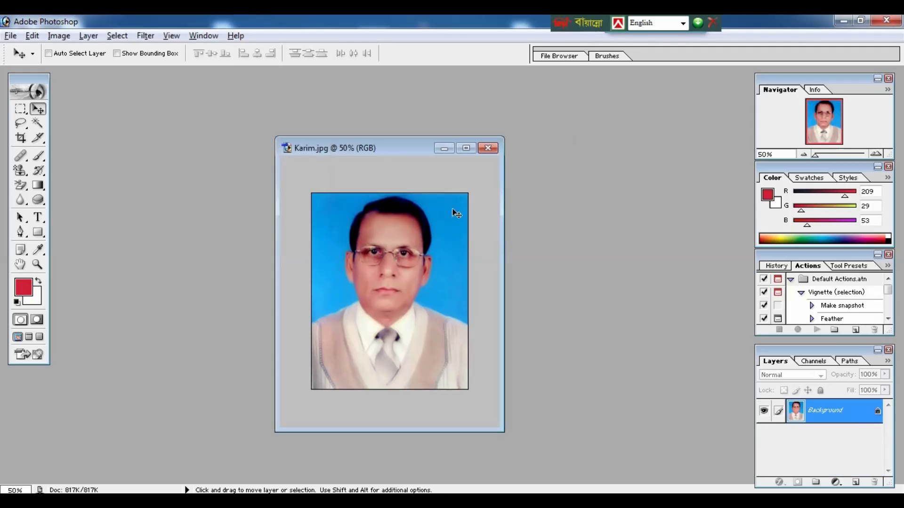
Move the Karim.jpg window to the upper left and show the File > Automate submenu
{"action": "left_click_drag", "start_coordinate": [407, 151], "coordinate": [255, 137]}
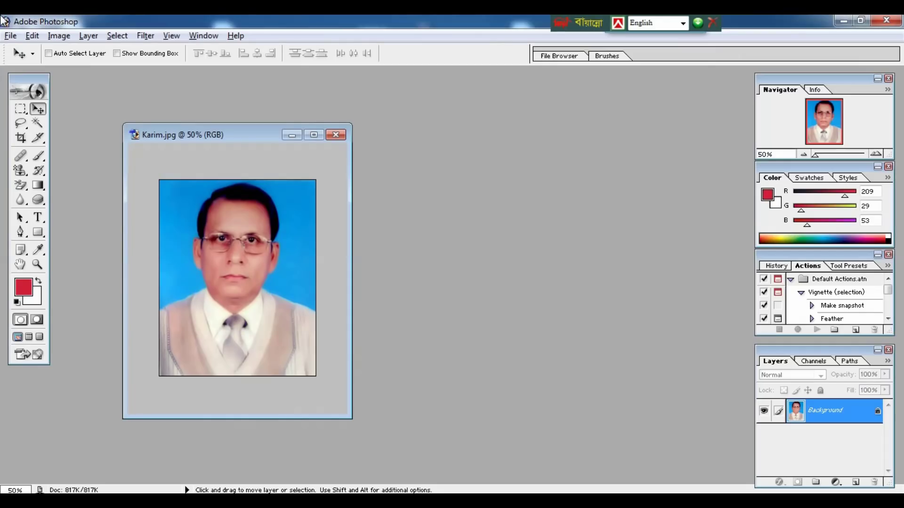
{"action": "left_click", "coordinate": [10, 36]}
{"action": "mouse_move", "coordinate": [41, 282]}
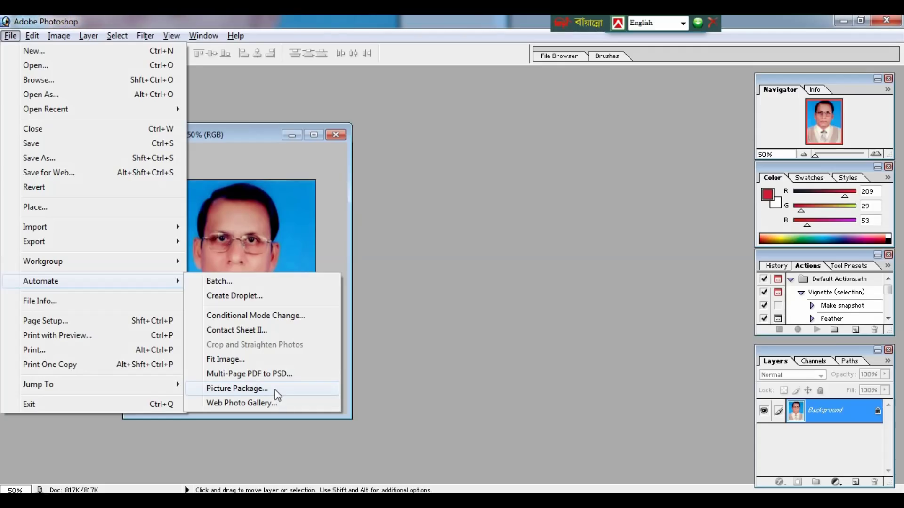
Launch Picture Package for Karim.jpg, showing the 8.0 x 10.0 inch (2)5x7 defaults
{"action": "left_click", "coordinate": [242, 392]}
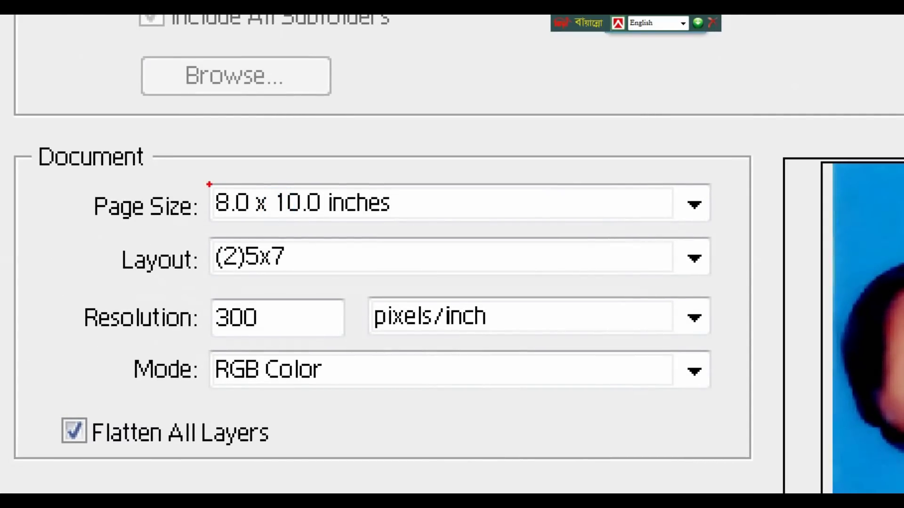
{"action": "left_click_drag", "start_coordinate": [207, 183], "coordinate": [384, 228]}
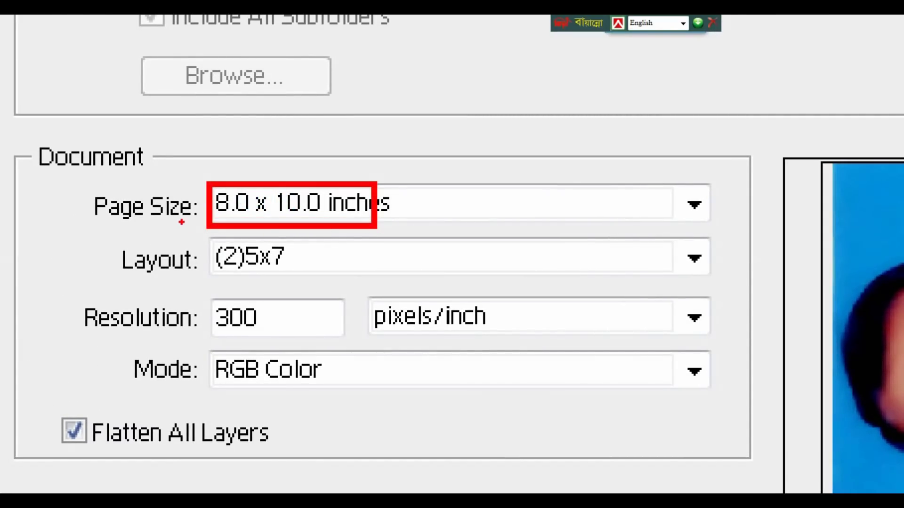
{"action": "left_click_drag", "start_coordinate": [191, 230], "coordinate": [302, 290]}
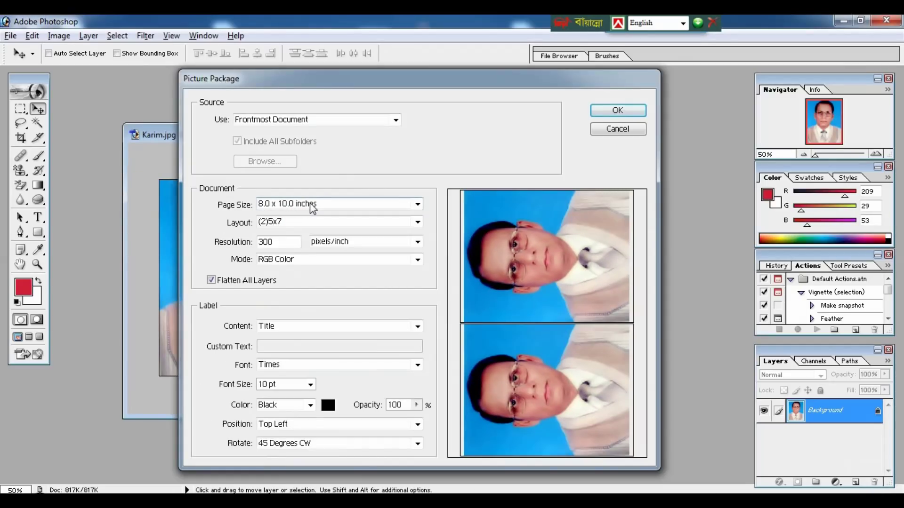
Choose the 4.0 x 6.0 inch page size and the Akkas Editing layout
{"action": "left_click", "coordinate": [310, 207]}
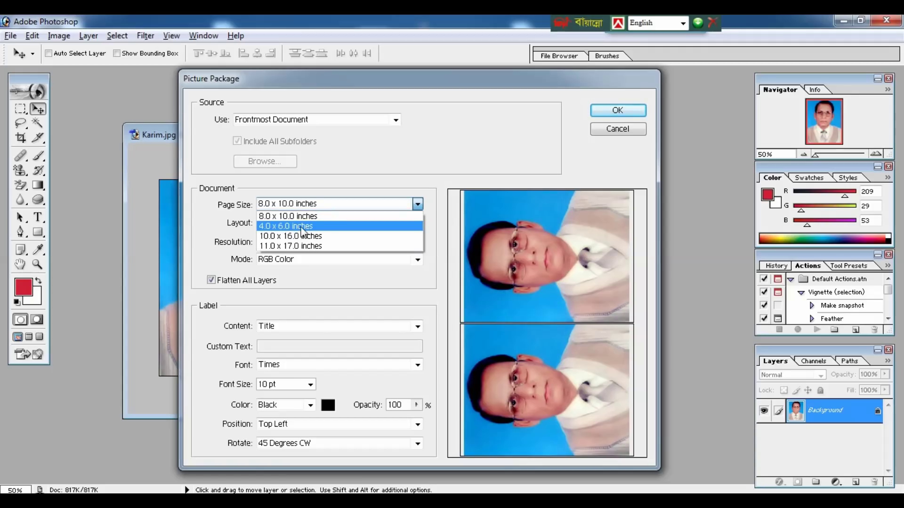
{"action": "left_click", "coordinate": [326, 228]}
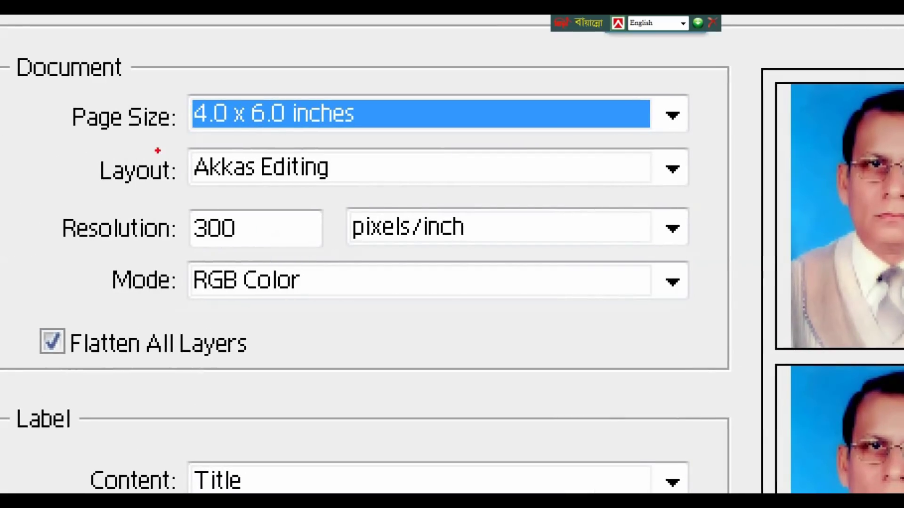
{"action": "left_click_drag", "start_coordinate": [184, 148], "coordinate": [262, 164]}
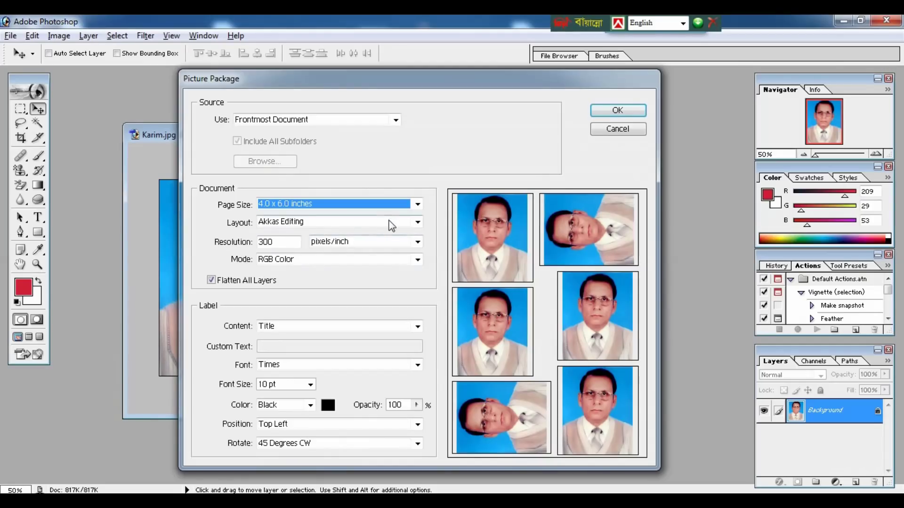
{"action": "left_click", "coordinate": [389, 221]}
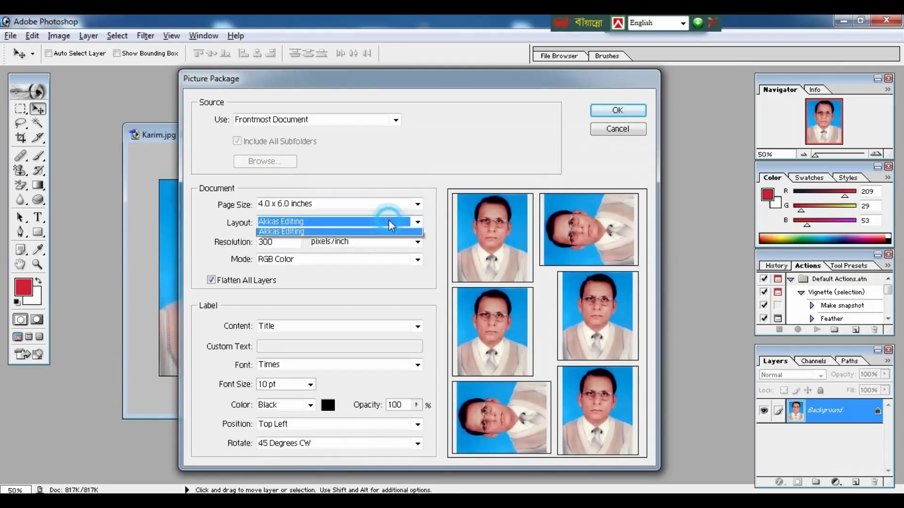
{"action": "left_click", "coordinate": [367, 231]}
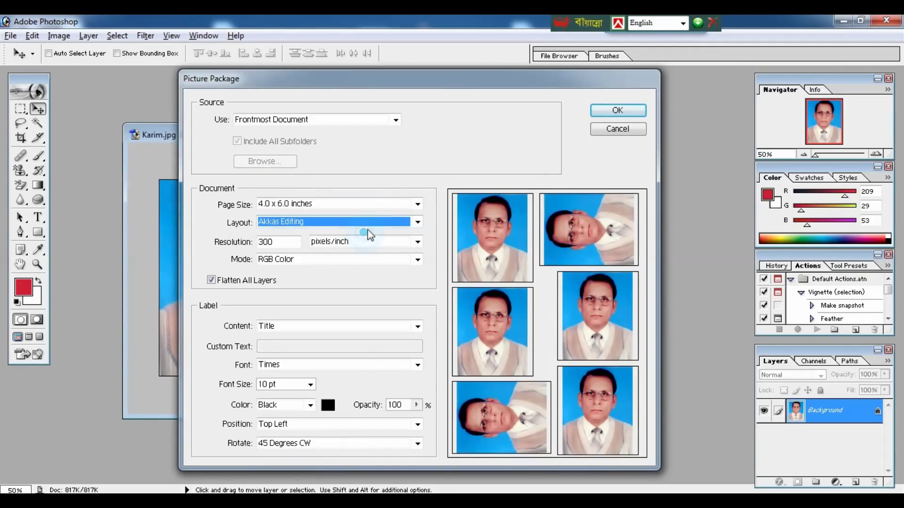
{"action": "left_click", "coordinate": [374, 221]}
{"action": "left_click", "coordinate": [346, 234]}
Create the six-copy 4x6 Picture Package from Karim.jpg and bring its document to the front
{"action": "left_click", "coordinate": [617, 112]}
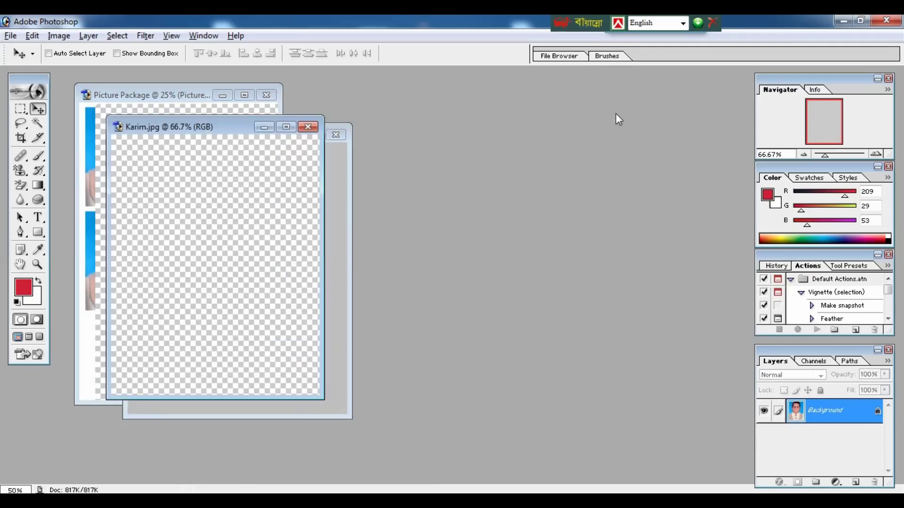
{"action": "left_click_drag", "start_coordinate": [192, 95], "coordinate": [408, 145]}
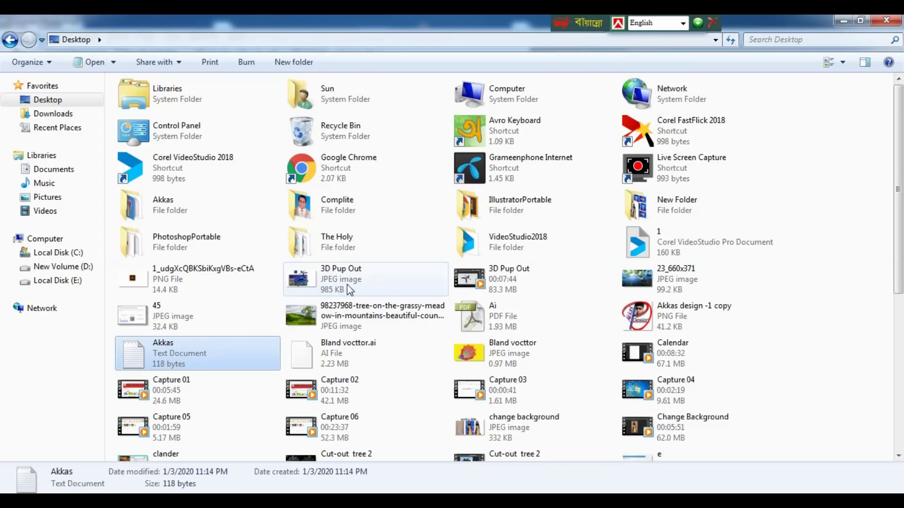
Open the Akkas layout text file in Notepad and select all of its lines
{"action": "double_click", "coordinate": [186, 358]}
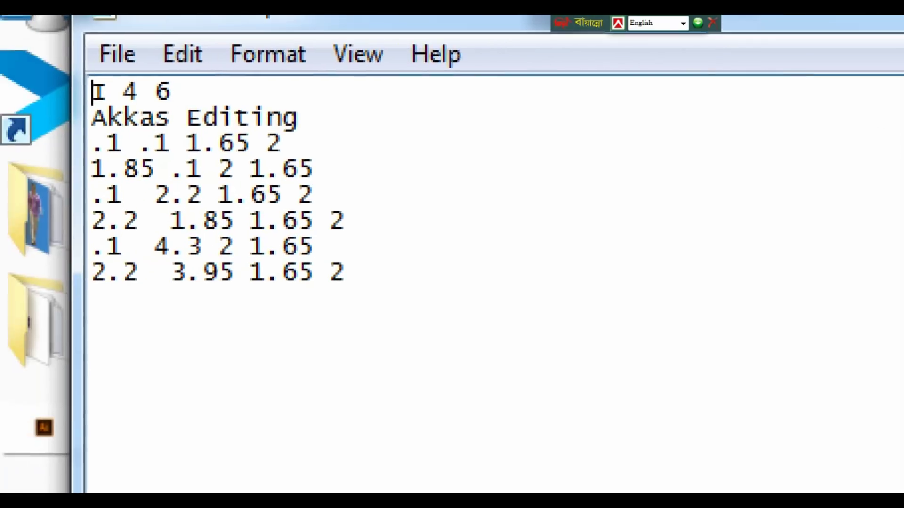
{"action": "left_click", "coordinate": [168, 202]}
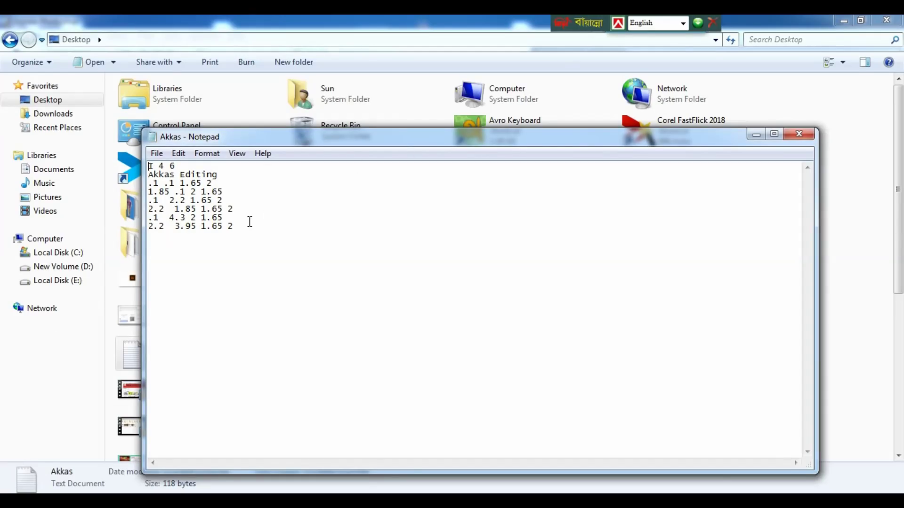
{"action": "mouse_move", "coordinate": [234, 226]}
{"action": "left_mouse_down"}
{"action": "mouse_move", "coordinate": [187, 211]}
{"action": "mouse_move", "coordinate": [148, 174]}
{"action": "left_mouse_up"}
{"action": "key", "text": "ctrl+c"}
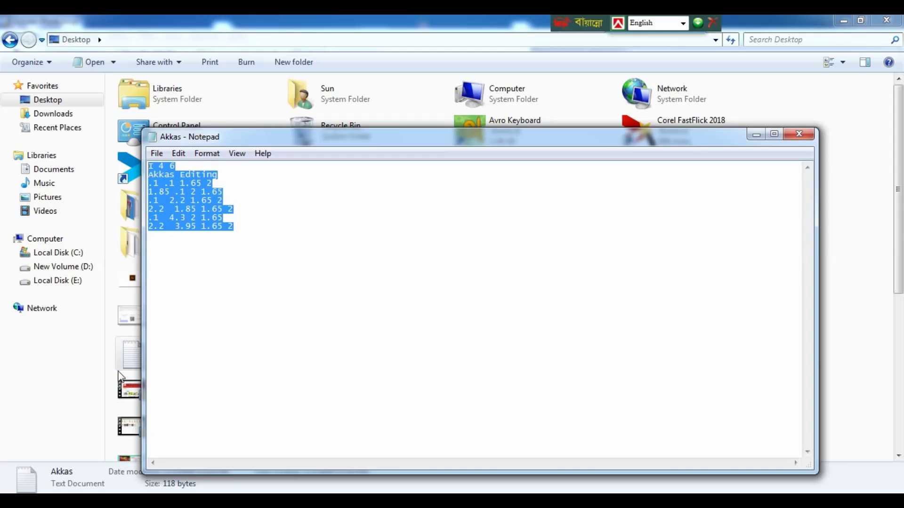
{"action": "left_click", "coordinate": [18, 489]}
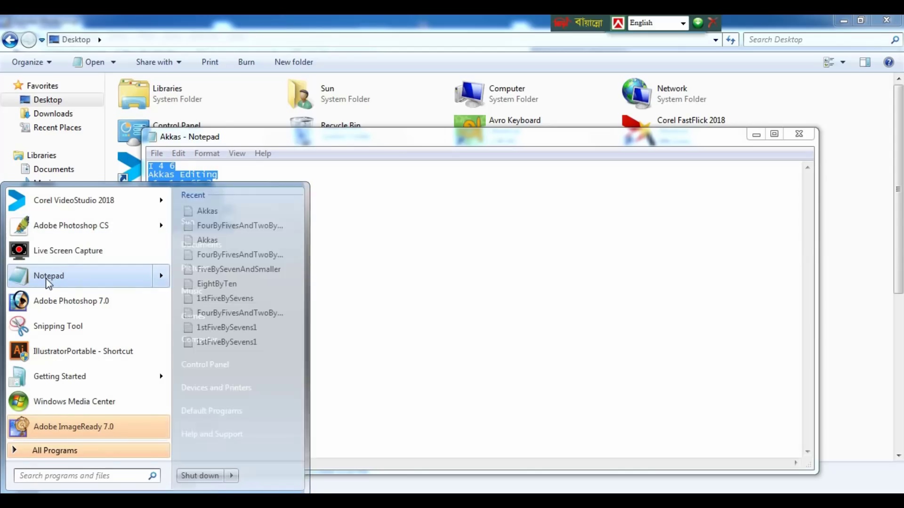
{"action": "mouse_move", "coordinate": [48, 275]}
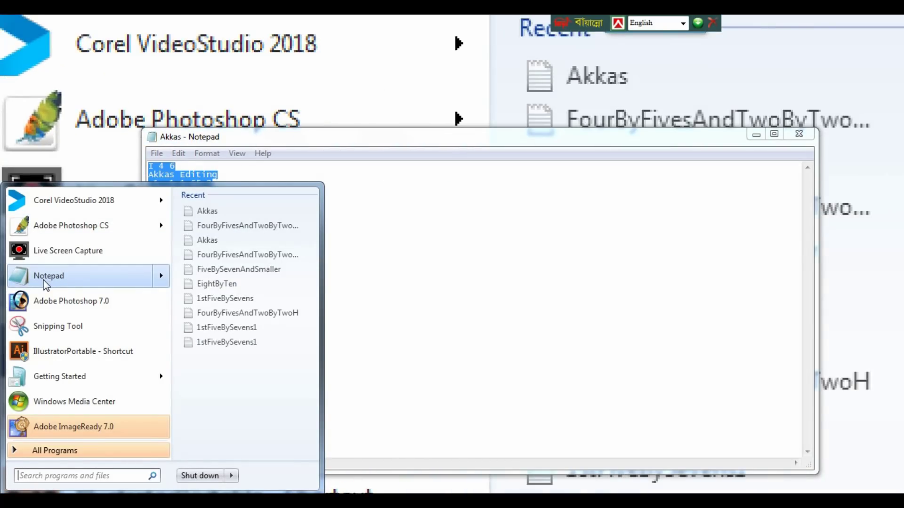
Start a new untitled Notepad document and paste the Akkas layout lines into it
{"action": "left_click", "coordinate": [46, 279]}
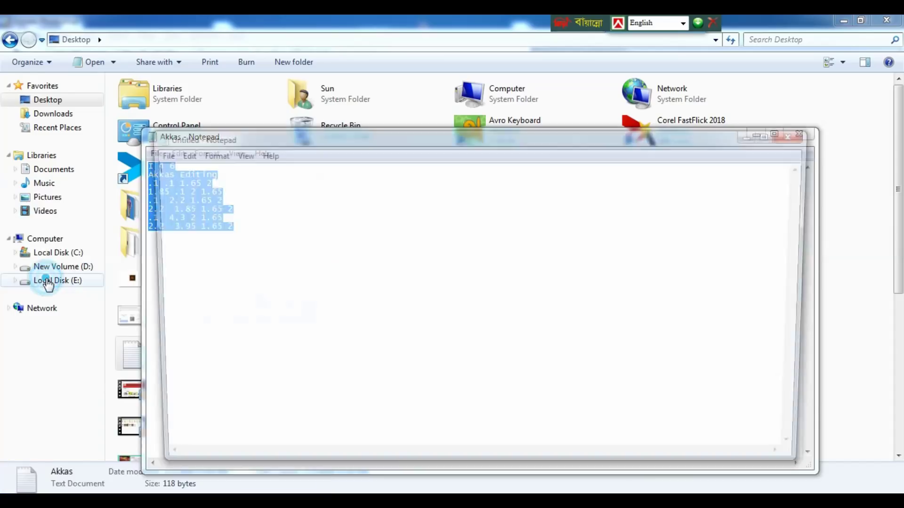
{"action": "left_click", "coordinate": [220, 210]}
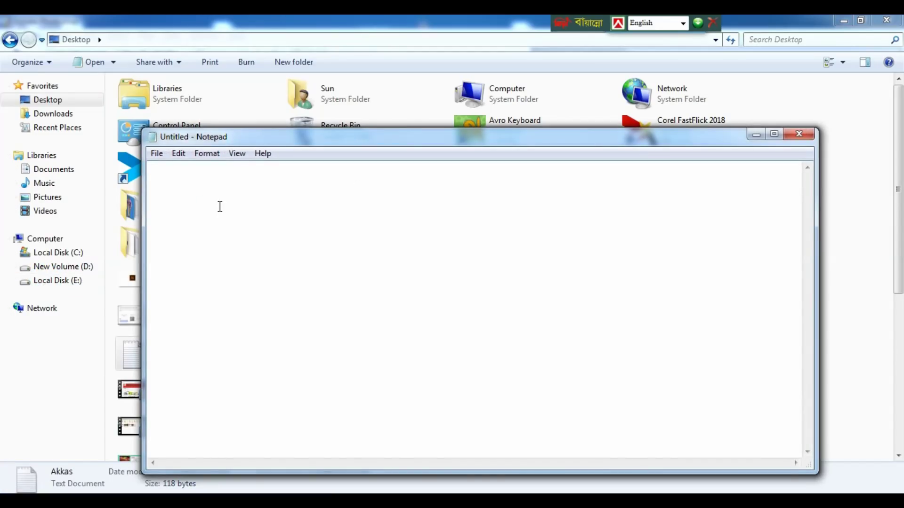
{"action": "key", "text": "ctrl+v"}
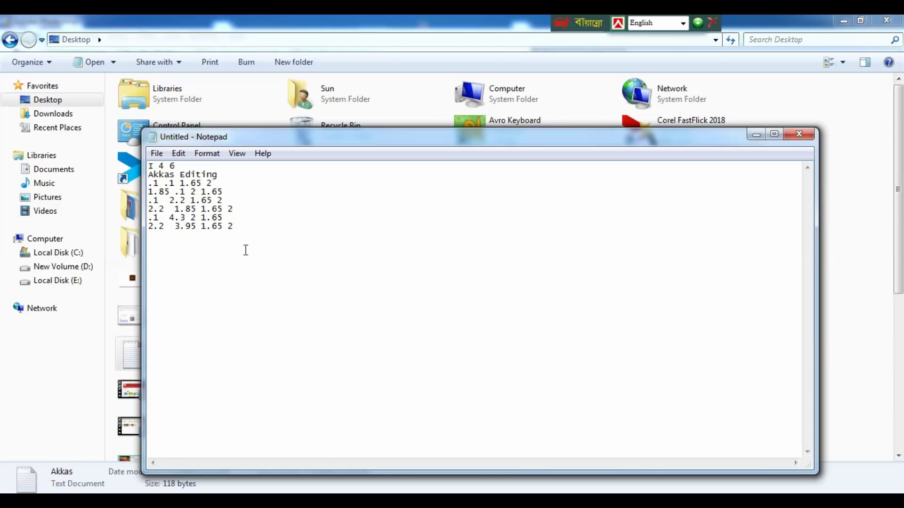
{"action": "left_click", "coordinate": [157, 154]}
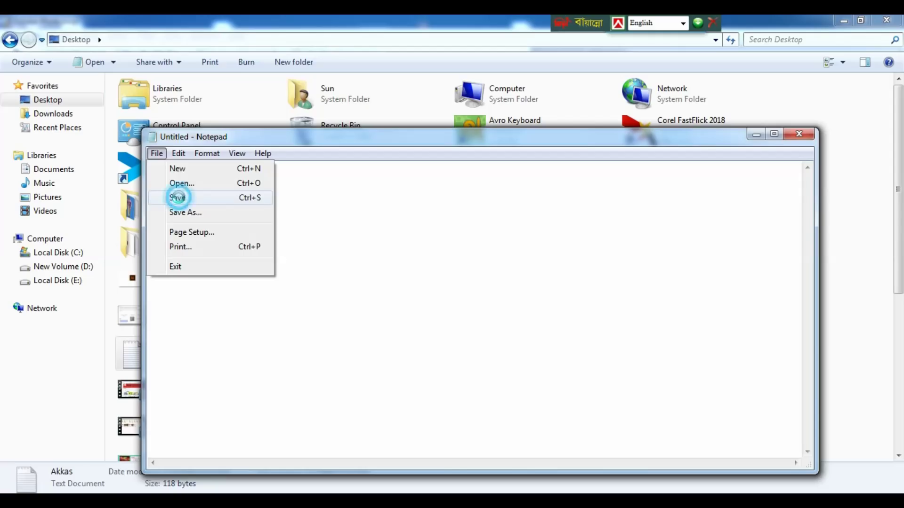
Save the pasted layout text as 342424 on the Desktop and close that document
{"action": "left_click", "coordinate": [182, 198]}
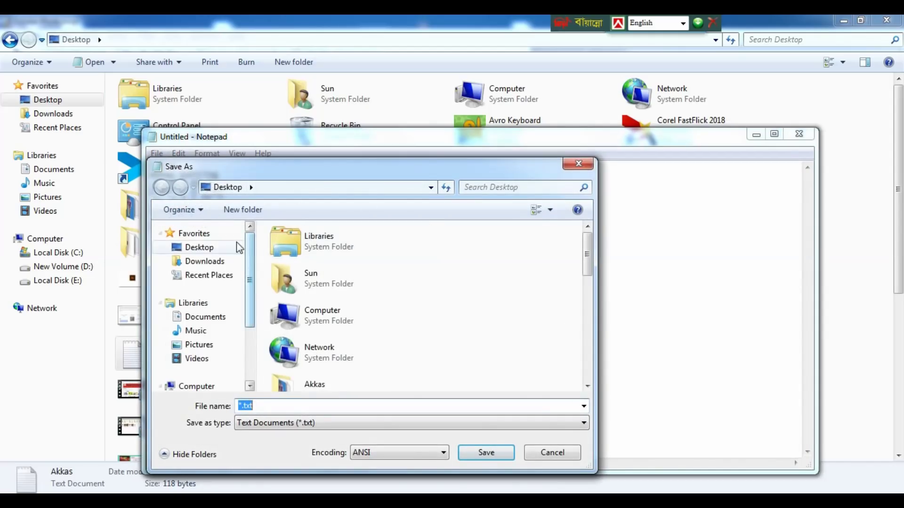
{"action": "mouse_move", "coordinate": [199, 247]}
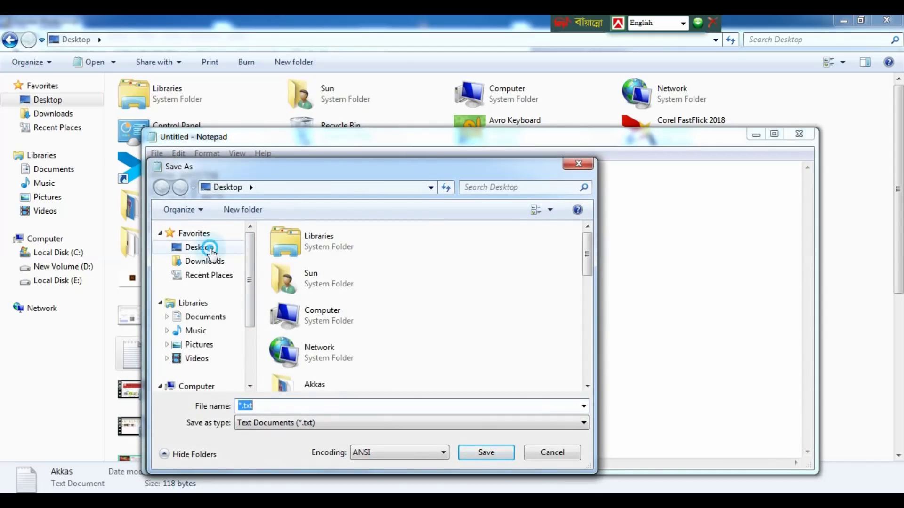
{"action": "left_click", "coordinate": [212, 254]}
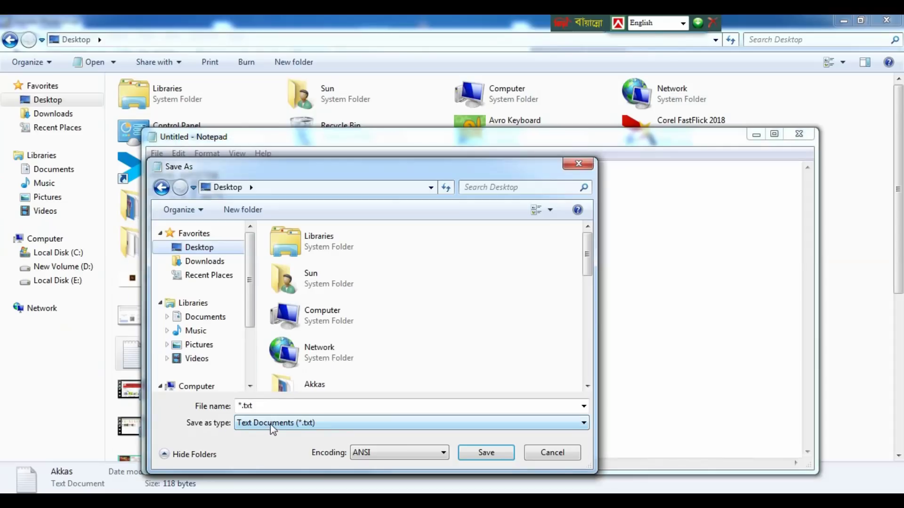
{"action": "left_click_drag", "start_coordinate": [255, 405], "coordinate": [229, 410]}
{"action": "type", "text": "3"}
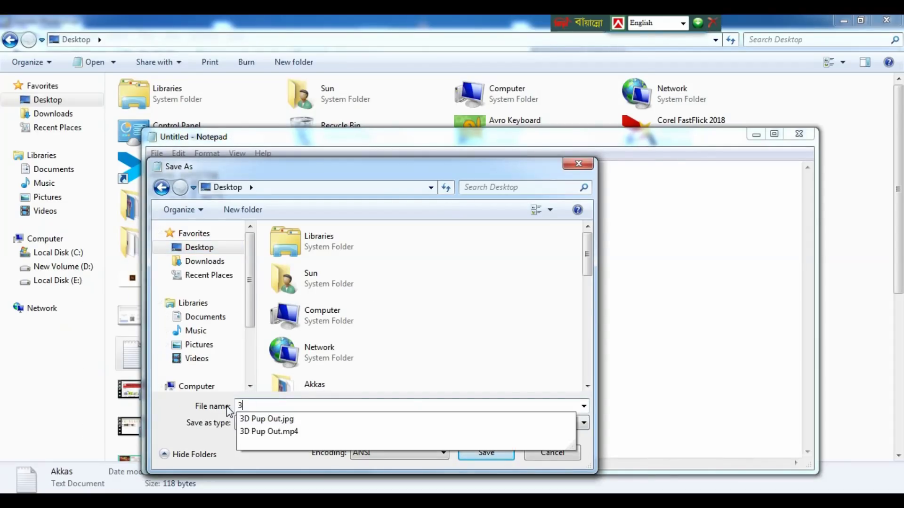
{"action": "type", "text": "42424"}
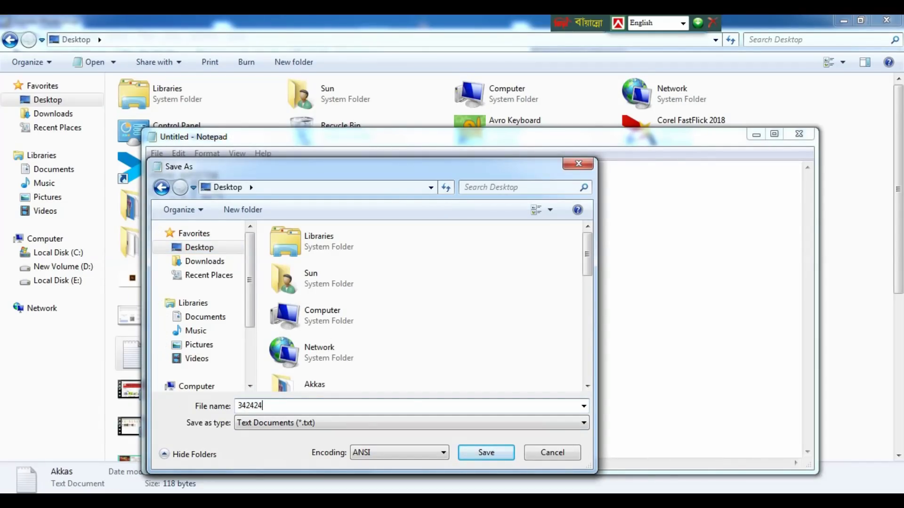
{"action": "left_click", "coordinate": [209, 252]}
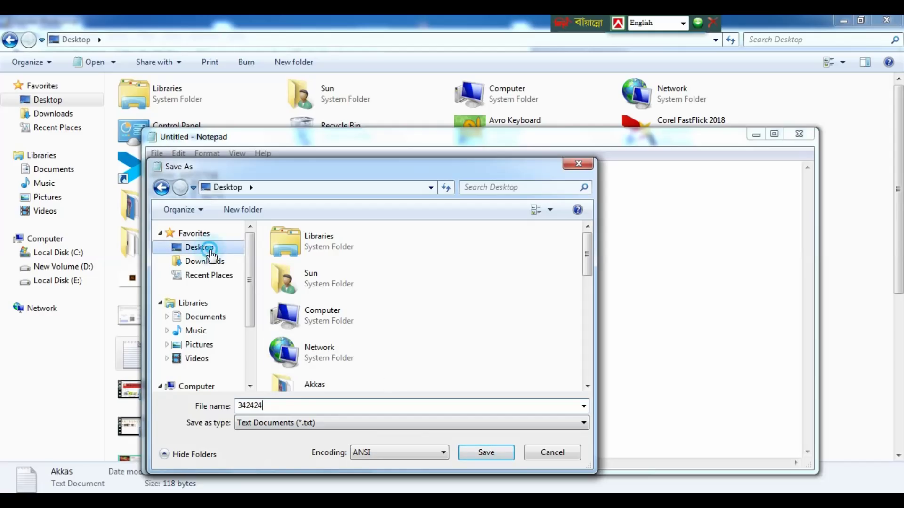
{"action": "left_click", "coordinate": [485, 452]}
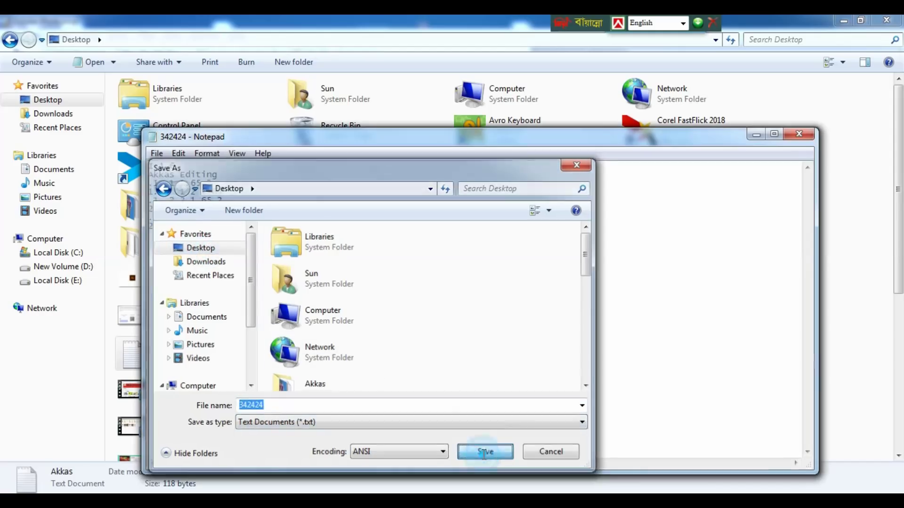
{"action": "left_click", "coordinate": [802, 140]}
Close the Akkas file, check 342424's contents on the Desktop, then go to Local Disk (C:)
{"action": "left_click", "coordinate": [801, 140]}
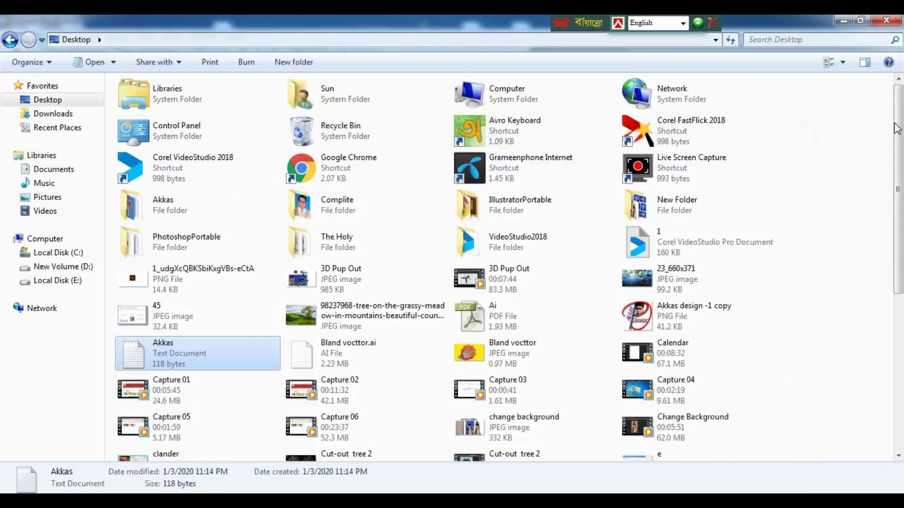
{"action": "left_click_drag", "start_coordinate": [896, 128], "coordinate": [902, 287]}
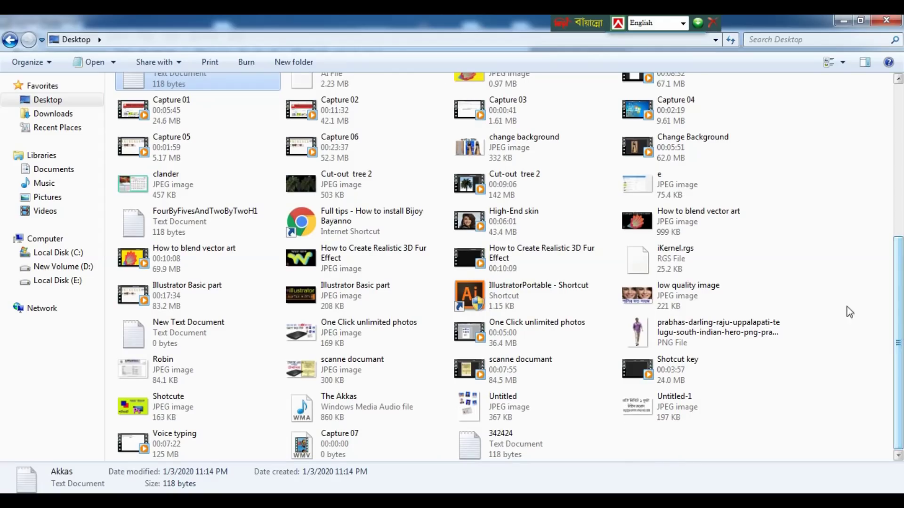
{"action": "double_click", "coordinate": [499, 440]}
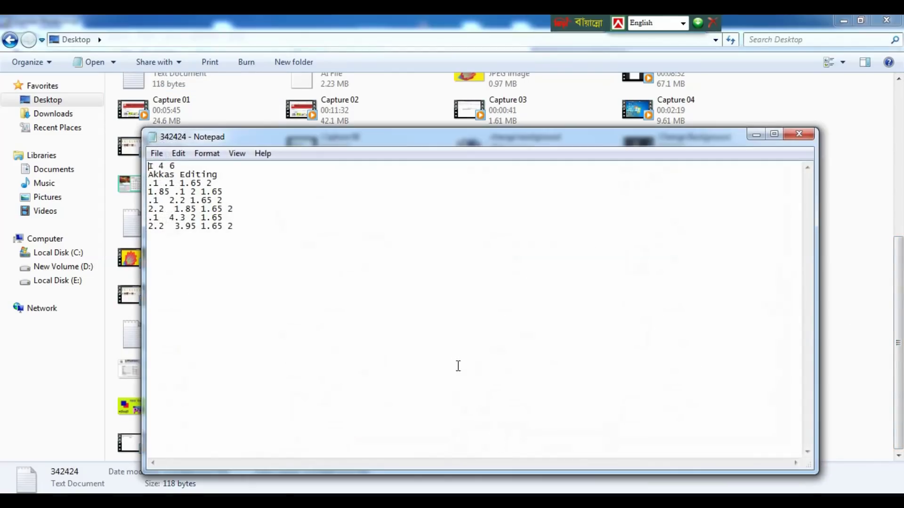
{"action": "left_click", "coordinate": [804, 135]}
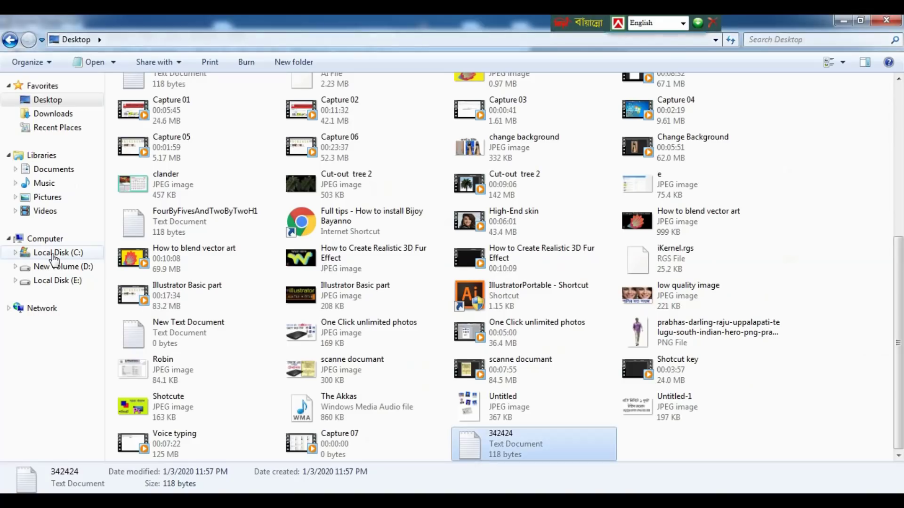
{"action": "left_click", "coordinate": [56, 256]}
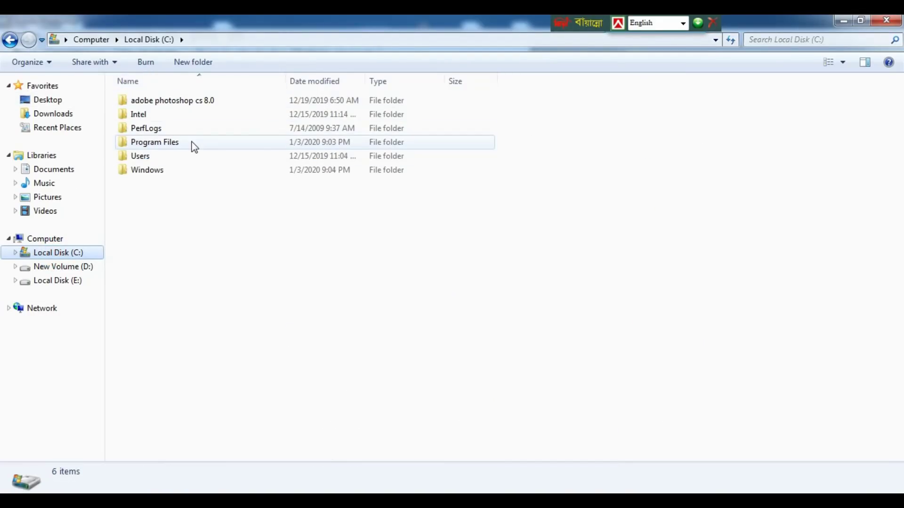
Navigate into Program Files\Adobe\Photoshop 7.0 on Local Disk (C:)
{"action": "left_click", "coordinate": [135, 147]}
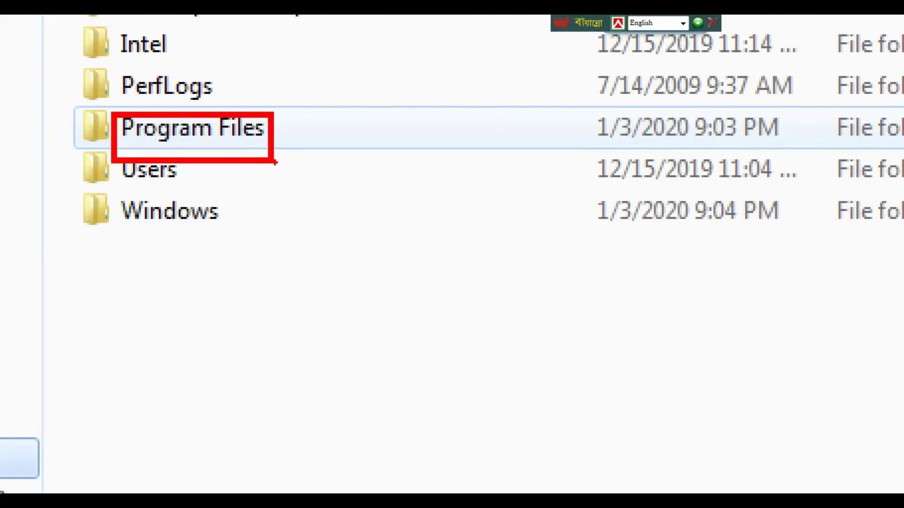
{"action": "double_click", "coordinate": [150, 144]}
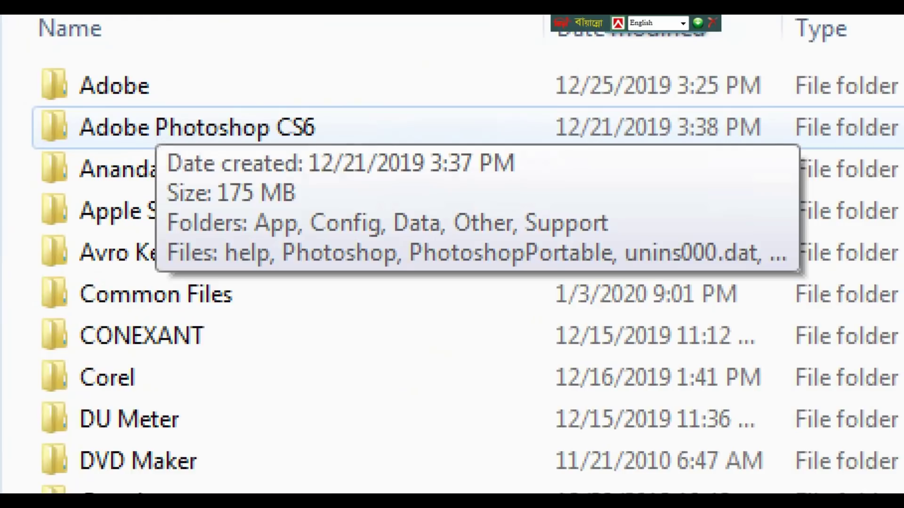
{"action": "mouse_move", "coordinate": [175, 117]}
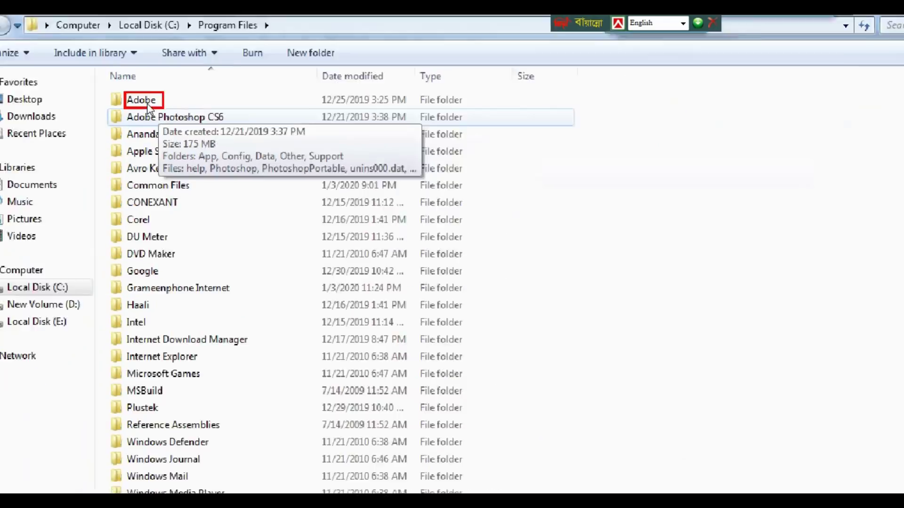
{"action": "double_click", "coordinate": [146, 101]}
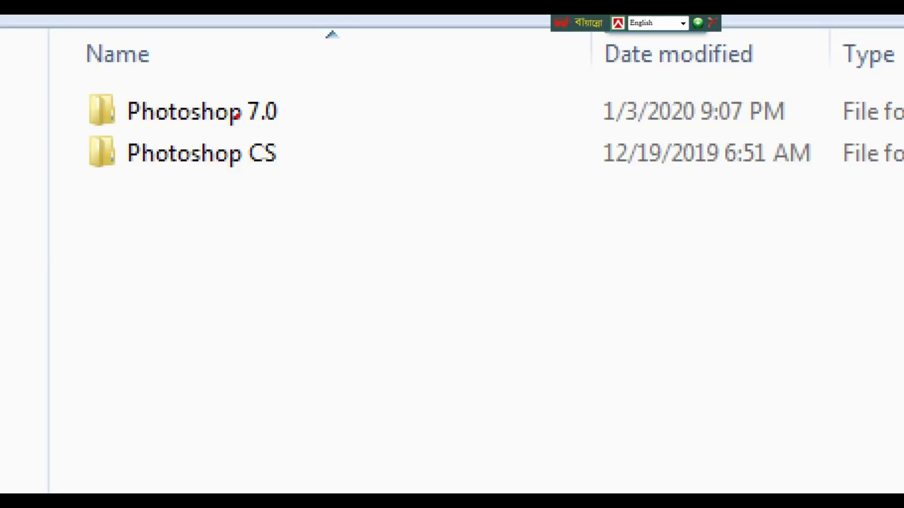
{"action": "double_click", "coordinate": [137, 100]}
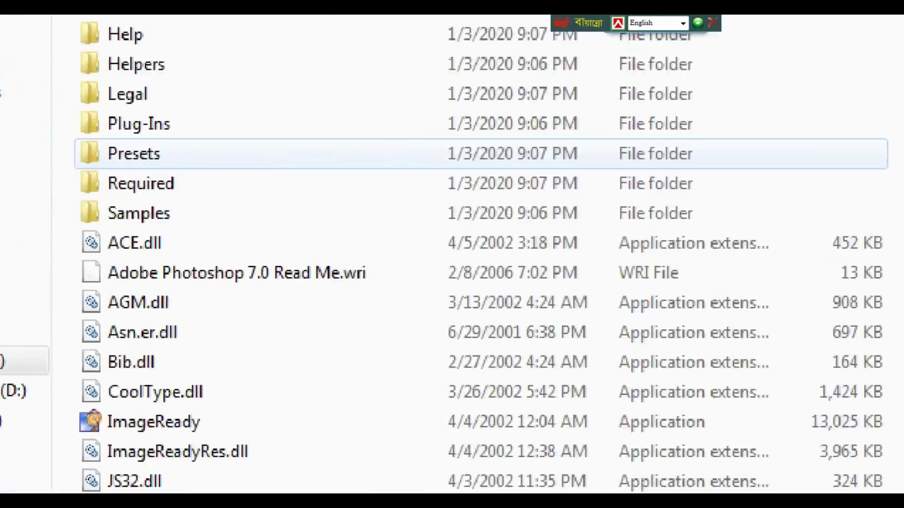
Open Presets\Layouts in the Photoshop 7.0 folder, showing its 22 layout files
{"action": "left_click", "coordinate": [149, 160]}
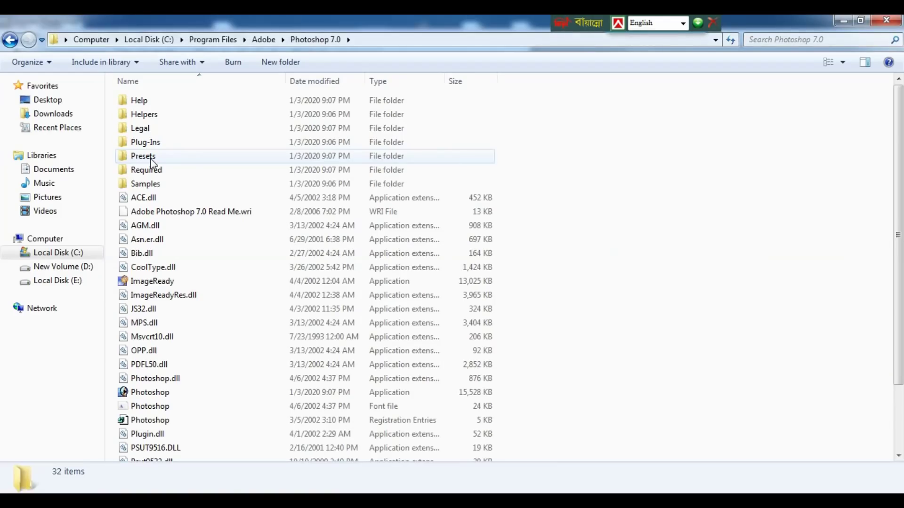
{"action": "left_click", "coordinate": [151, 158]}
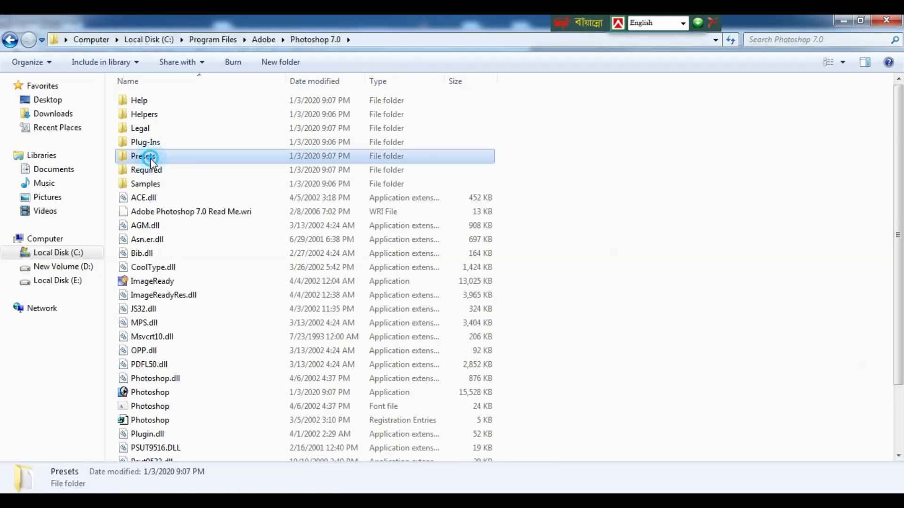
{"action": "double_click", "coordinate": [150, 158]}
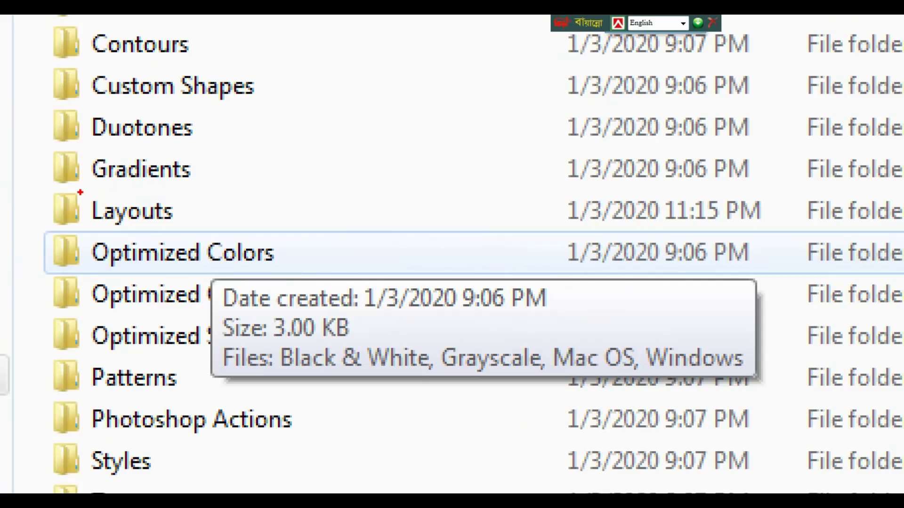
{"action": "left_click_drag", "start_coordinate": [76, 192], "coordinate": [189, 237]}
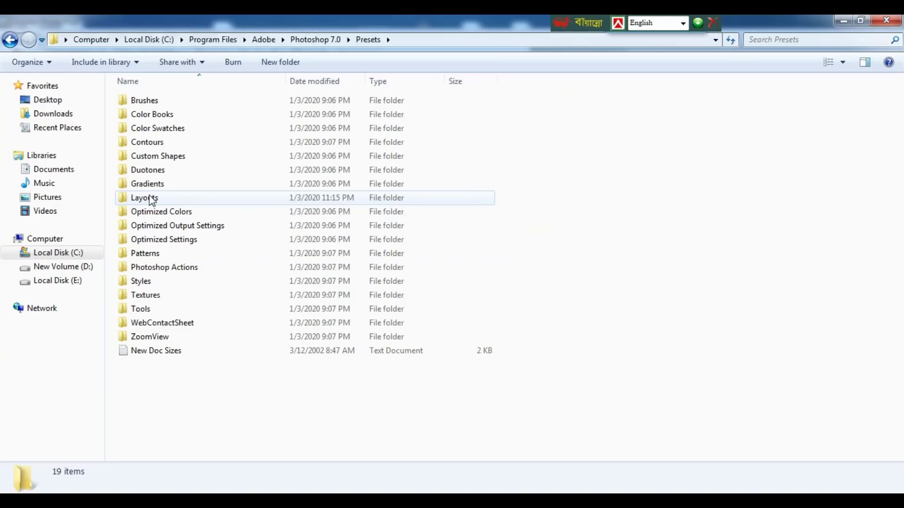
{"action": "double_click", "coordinate": [151, 198]}
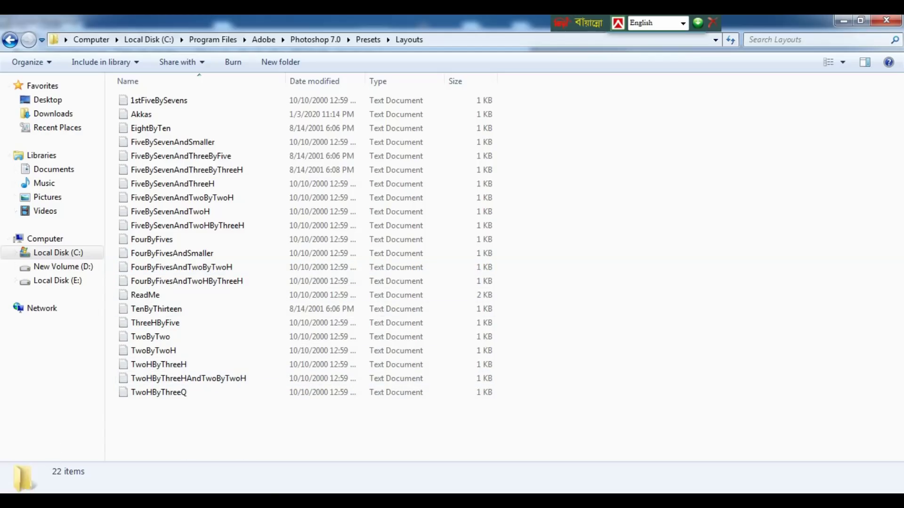
Open a second Explorer window showing the Desktop contents
{"action": "left_click", "coordinate": [23, 492]}
{"action": "left_click", "coordinate": [208, 346]}
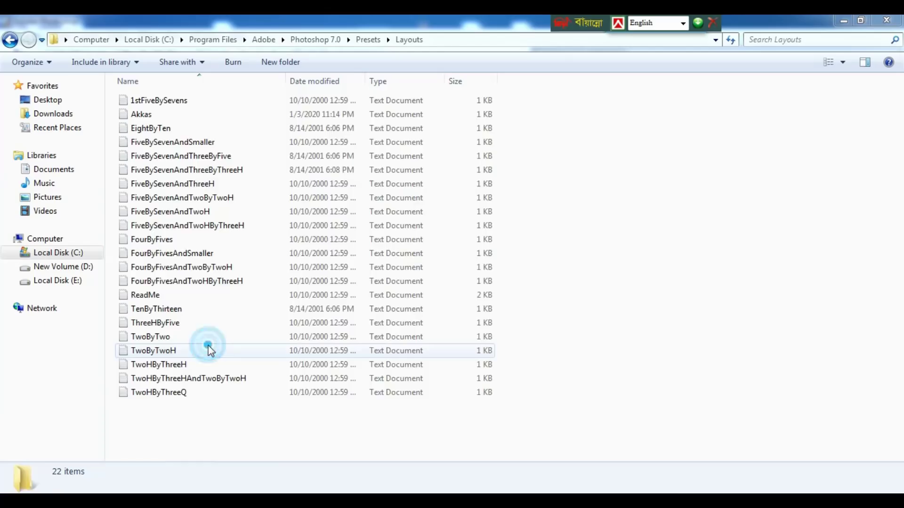
{"action": "key", "text": "super+e"}
{"action": "left_click", "coordinate": [169, 193]}
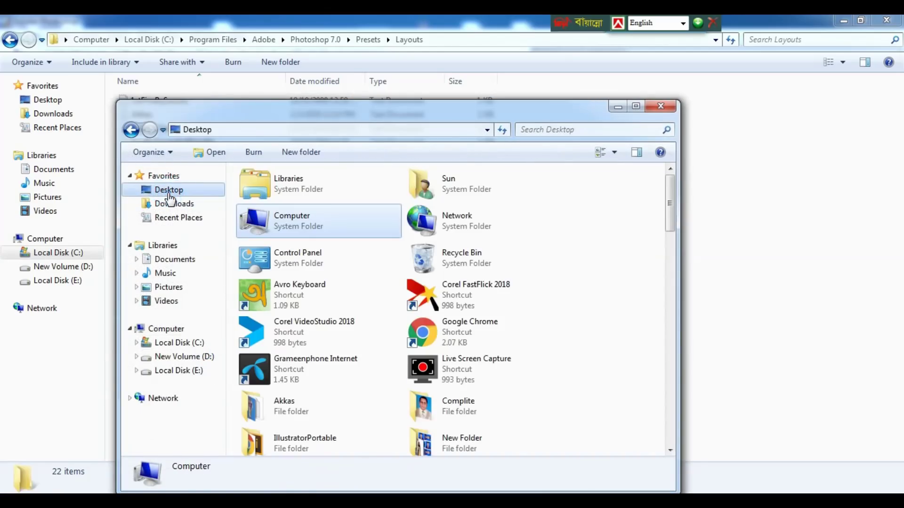
{"action": "mouse_move", "coordinate": [671, 206]}
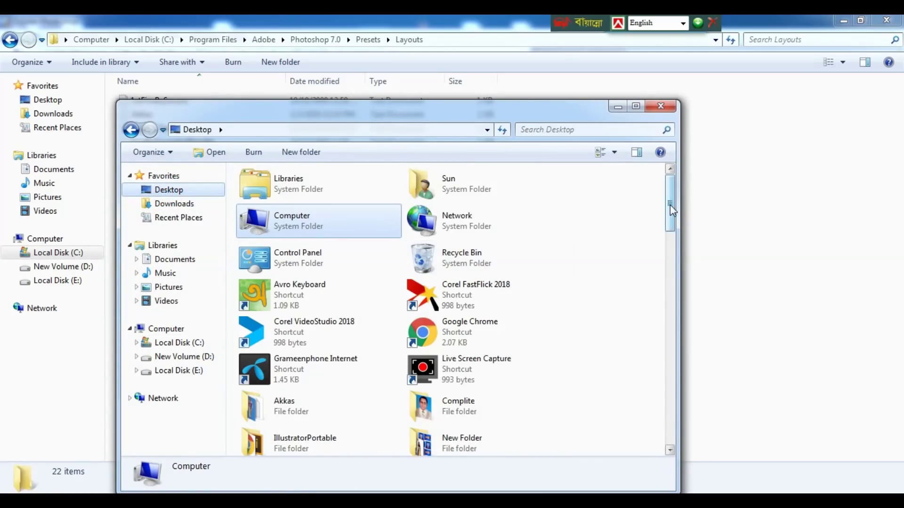
{"action": "mouse_move", "coordinate": [671, 210]}
{"action": "left_mouse_down"}
{"action": "mouse_move", "coordinate": [681, 370]}
{"action": "mouse_move", "coordinate": [678, 311]}
{"action": "left_mouse_up"}
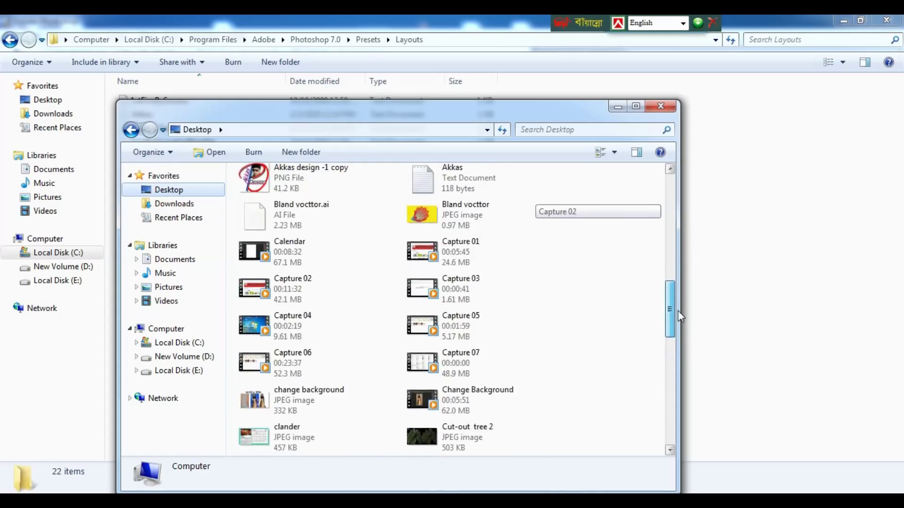
{"action": "left_click_drag", "start_coordinate": [677, 311], "coordinate": [638, 279]}
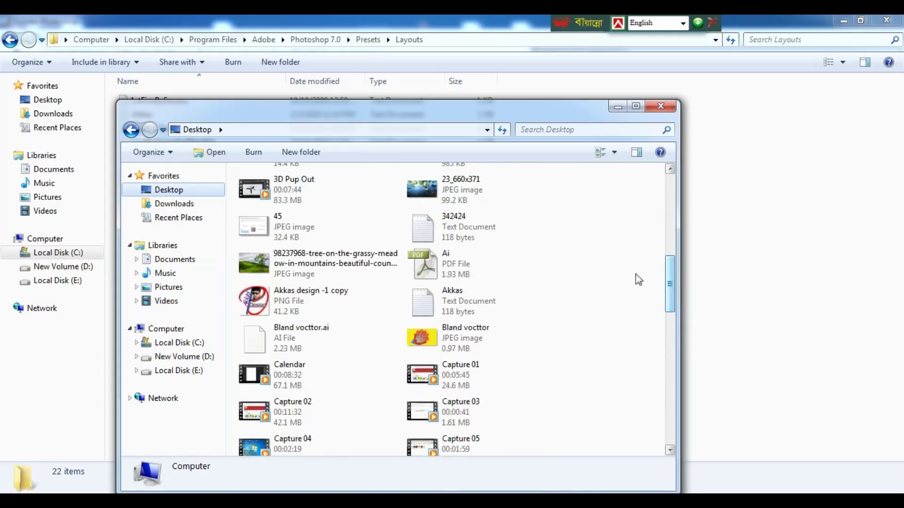
Confirm 342424 holds the Akkas Editing layout, then copy the file
{"action": "double_click", "coordinate": [456, 228]}
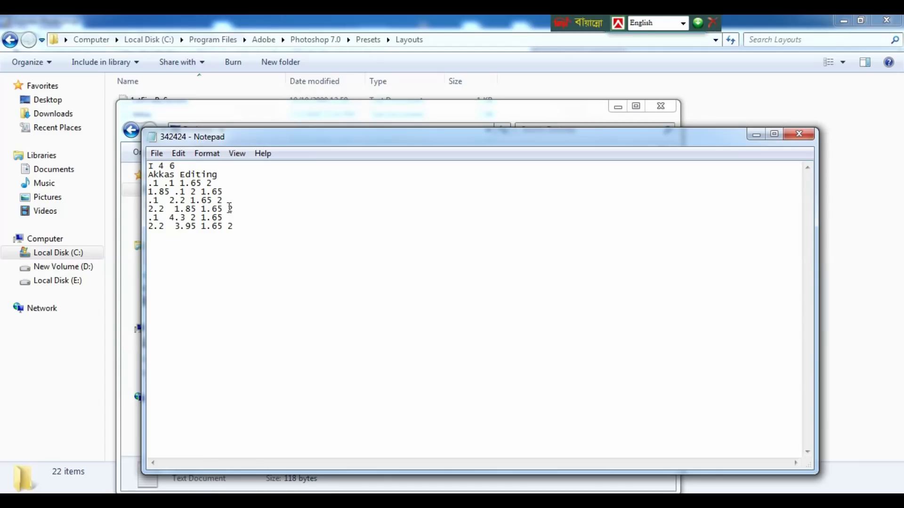
{"action": "left_click", "coordinate": [799, 134]}
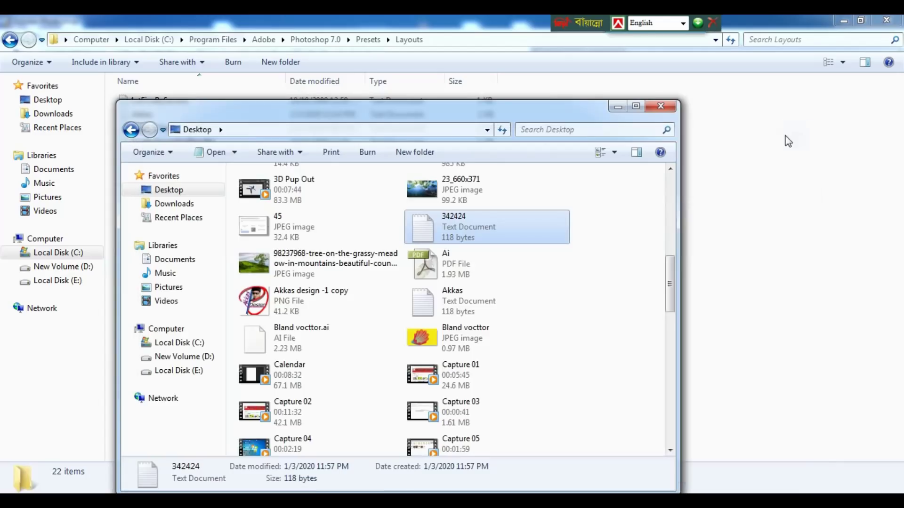
{"action": "right_click", "coordinate": [430, 225]}
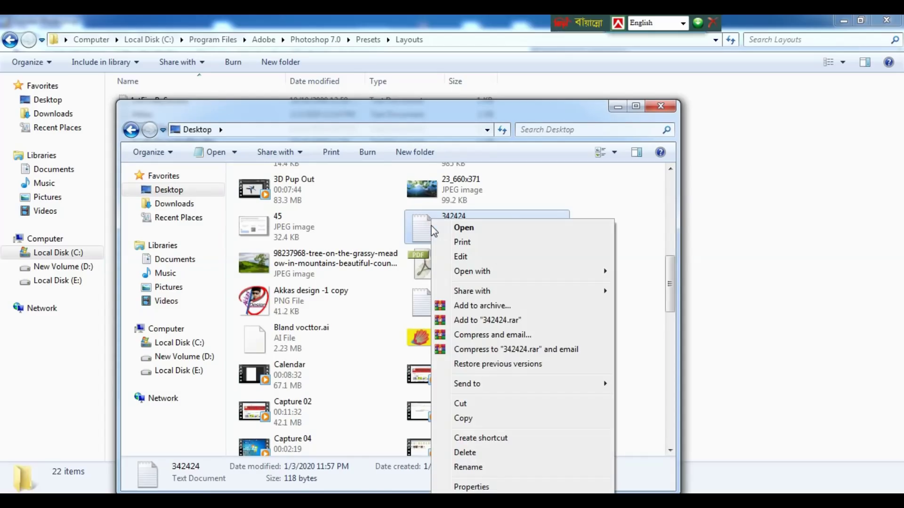
{"action": "left_click", "coordinate": [465, 418]}
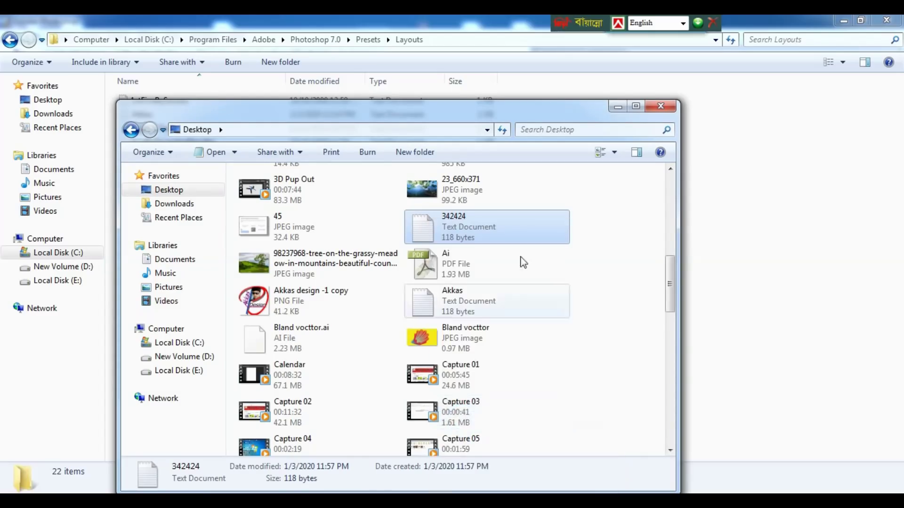
{"action": "left_click", "coordinate": [455, 20]}
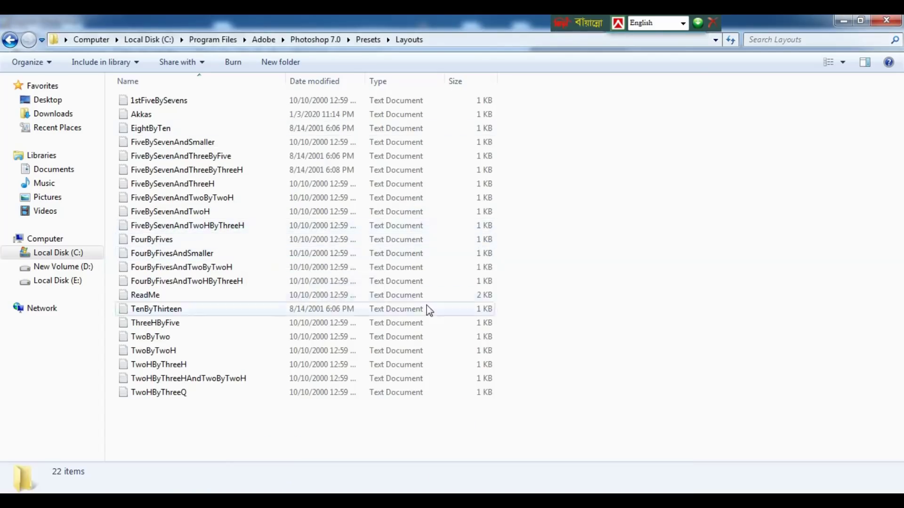
Paste 342424 into the Layouts folder, granting administrator permission
{"action": "right_click", "coordinate": [678, 269]}
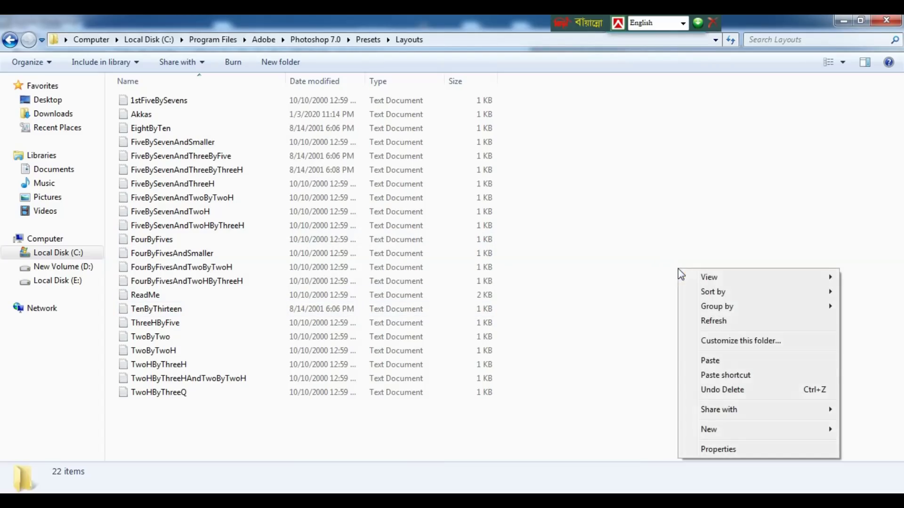
{"action": "left_click", "coordinate": [710, 361]}
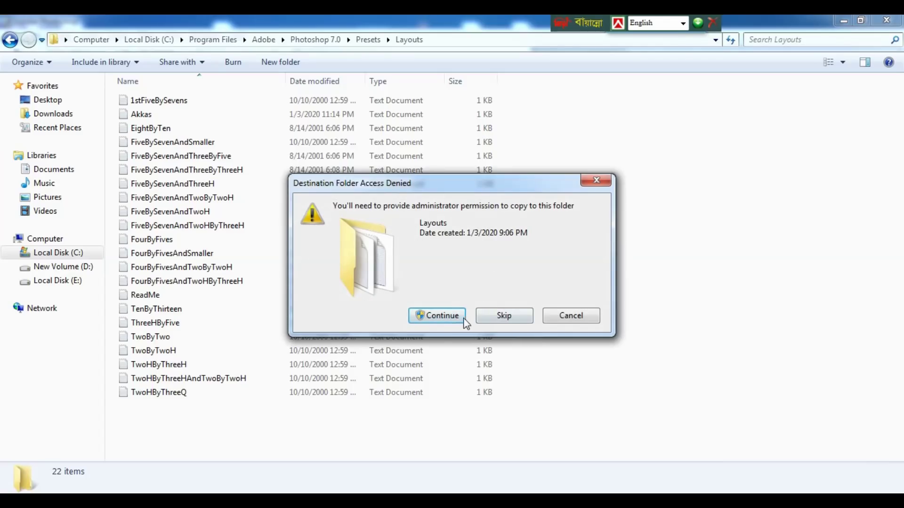
{"action": "left_click", "coordinate": [448, 321]}
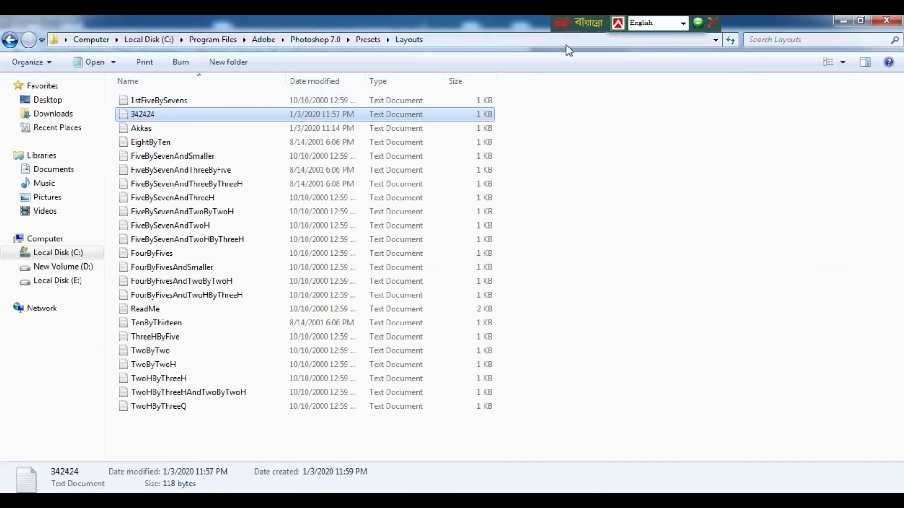
Close both Explorer windows, discard Picture Package and Karim.jpg unsaved, and quit Photoshop
{"action": "left_click", "coordinate": [888, 21]}
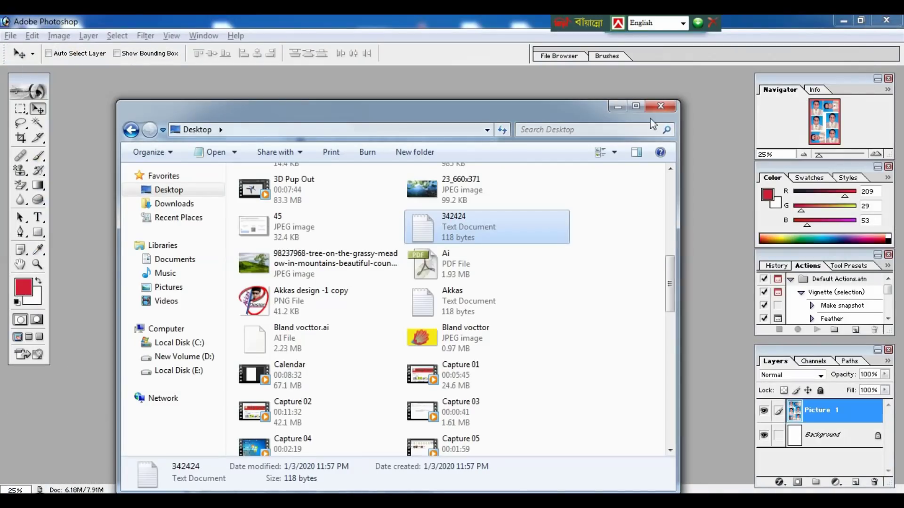
{"action": "left_click", "coordinate": [671, 107]}
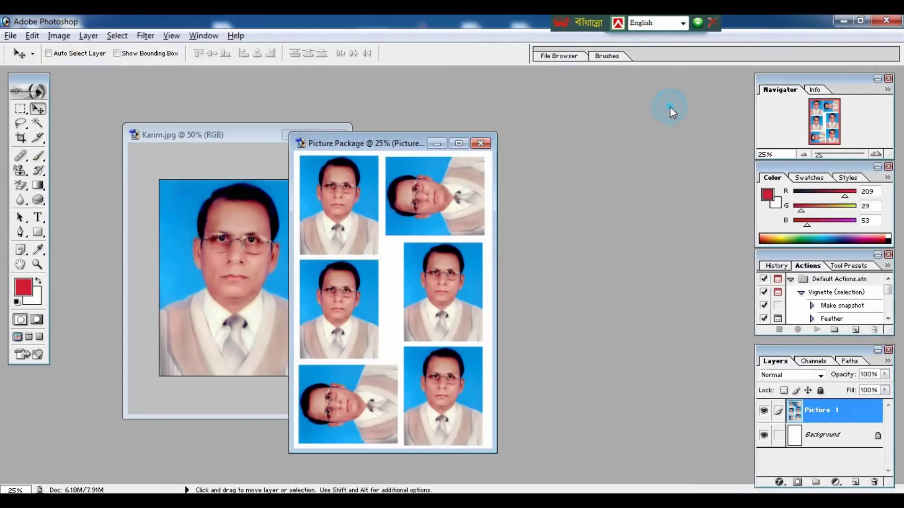
{"action": "left_click", "coordinate": [480, 144]}
{"action": "left_click", "coordinate": [452, 209]}
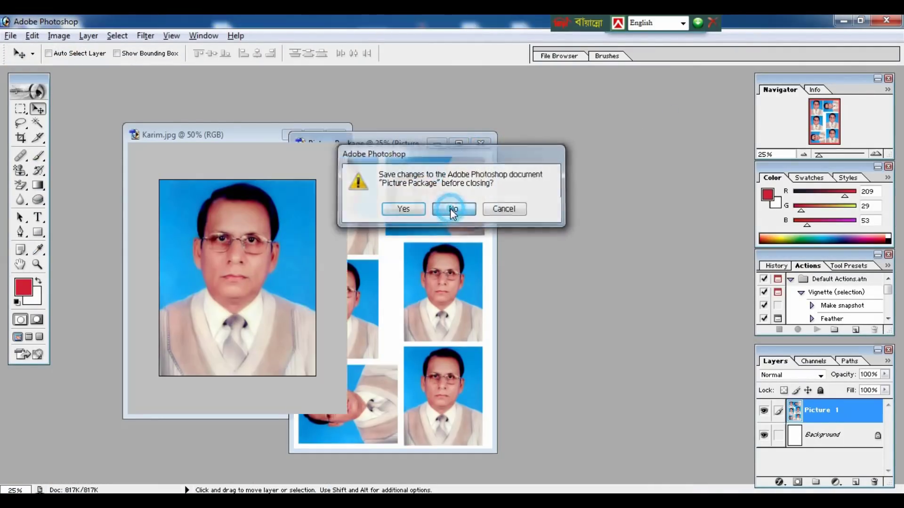
{"action": "left_click", "coordinate": [336, 135]}
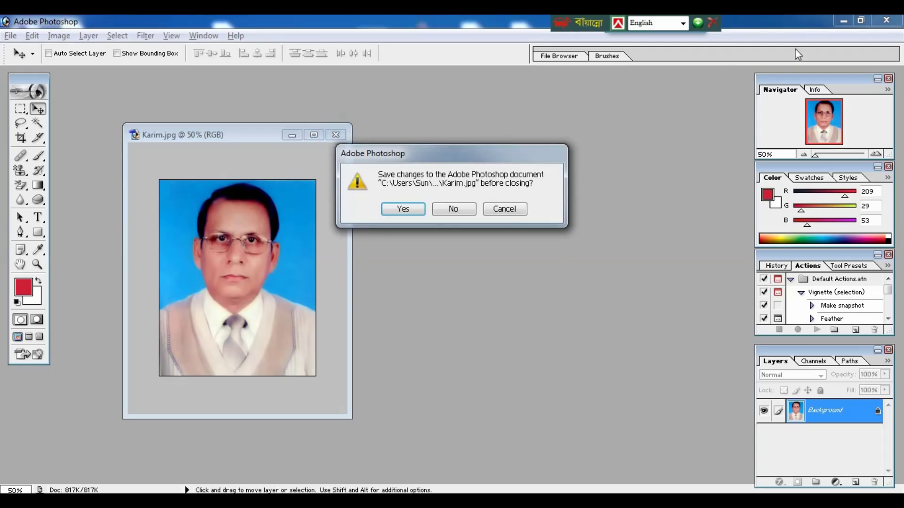
{"action": "left_click", "coordinate": [466, 210]}
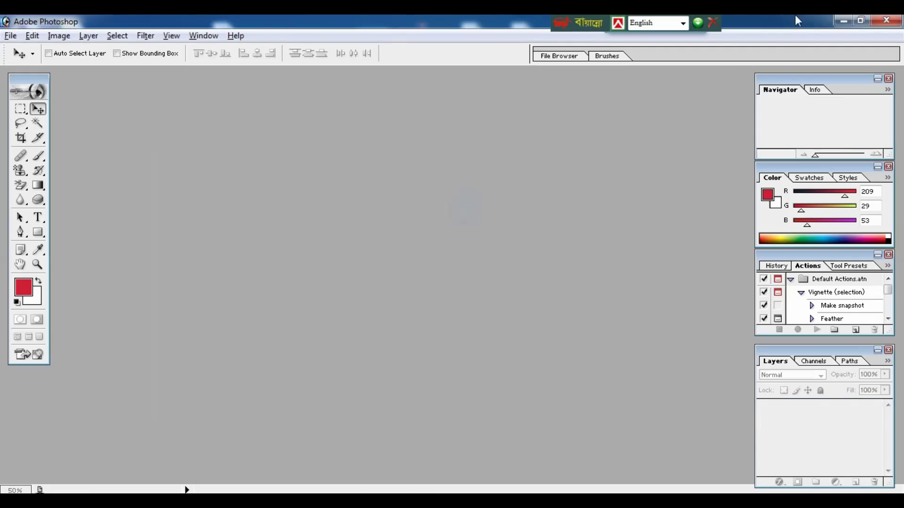
{"action": "left_click", "coordinate": [886, 21]}
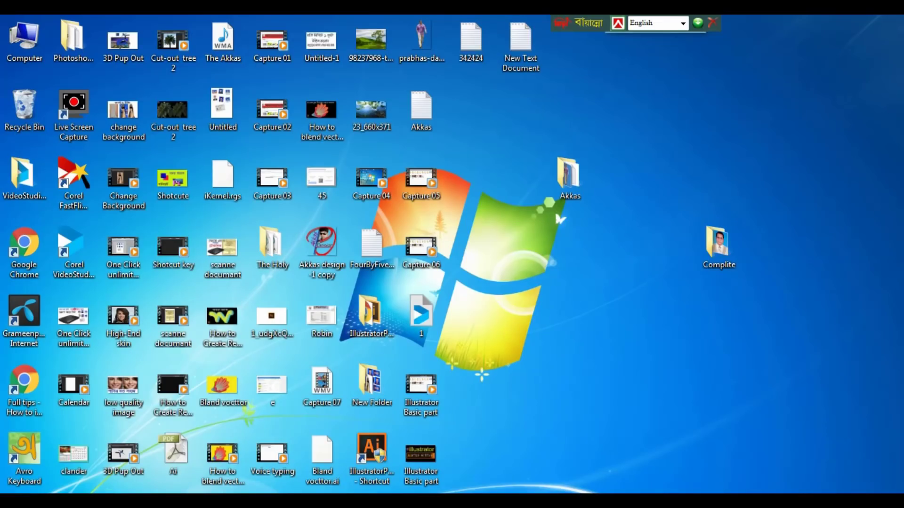
Relaunch Adobe Photoshop 7.0 from the Windows Start menu
{"action": "key", "text": "super"}
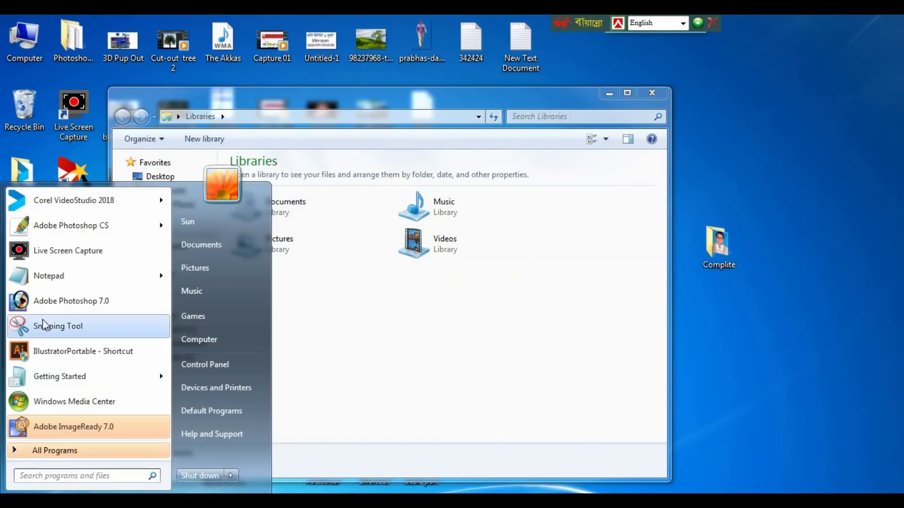
{"action": "left_click", "coordinate": [47, 305]}
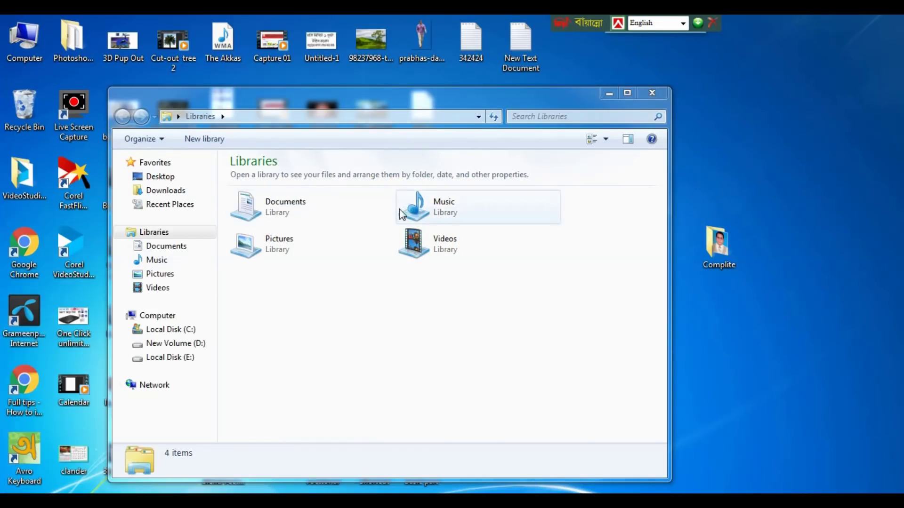